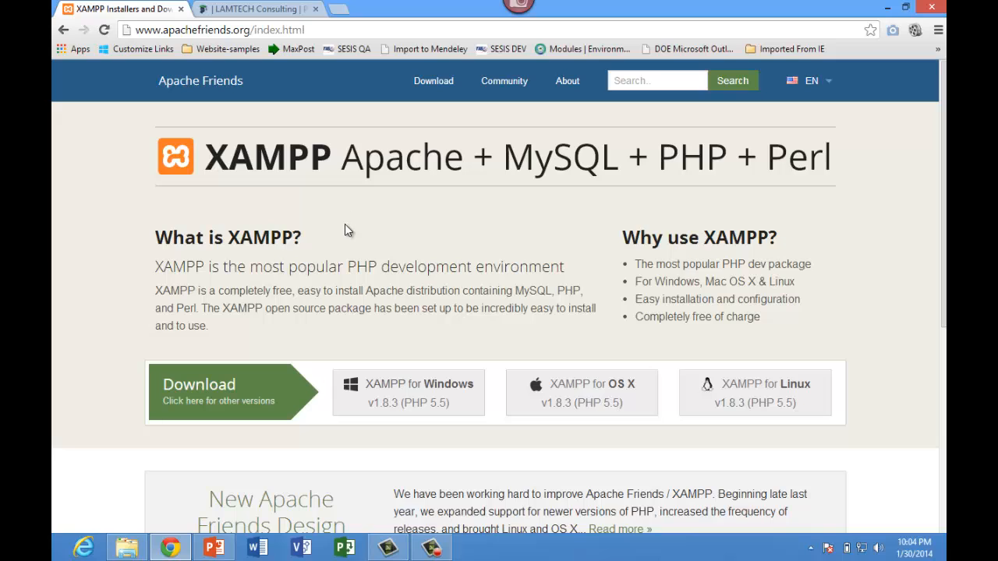
Step: Start downloading the XAMPP for Windows installer
{"action": "left_click", "coordinate": [398, 388]}
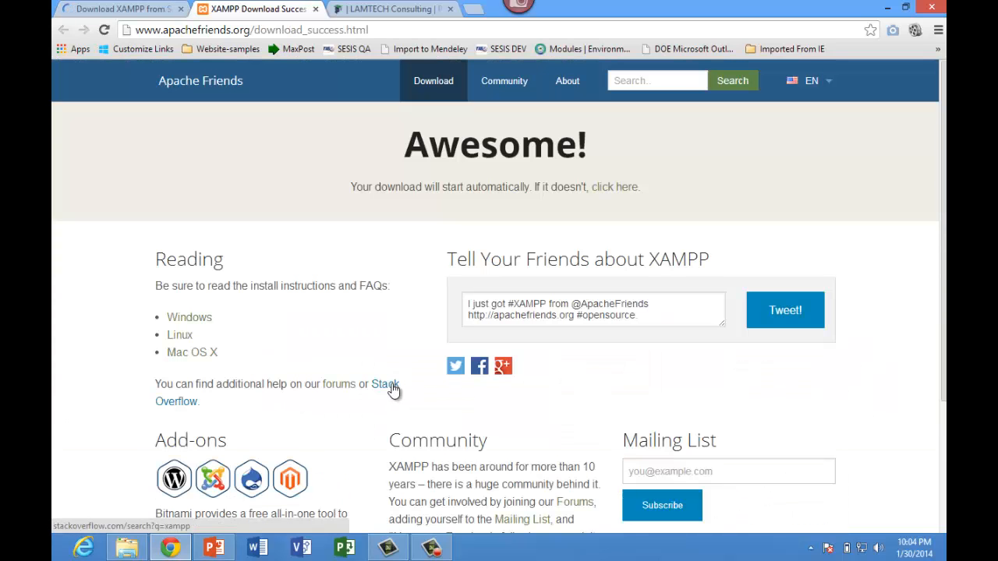
{"action": "scroll", "coordinate": [371, 411], "scroll_direction": "down", "scroll_amount": 2}
{"action": "scroll", "coordinate": [371, 411], "scroll_direction": "down", "scroll_amount": 3}
{"action": "scroll", "coordinate": [371, 411], "scroll_direction": "up", "scroll_amount": 5}
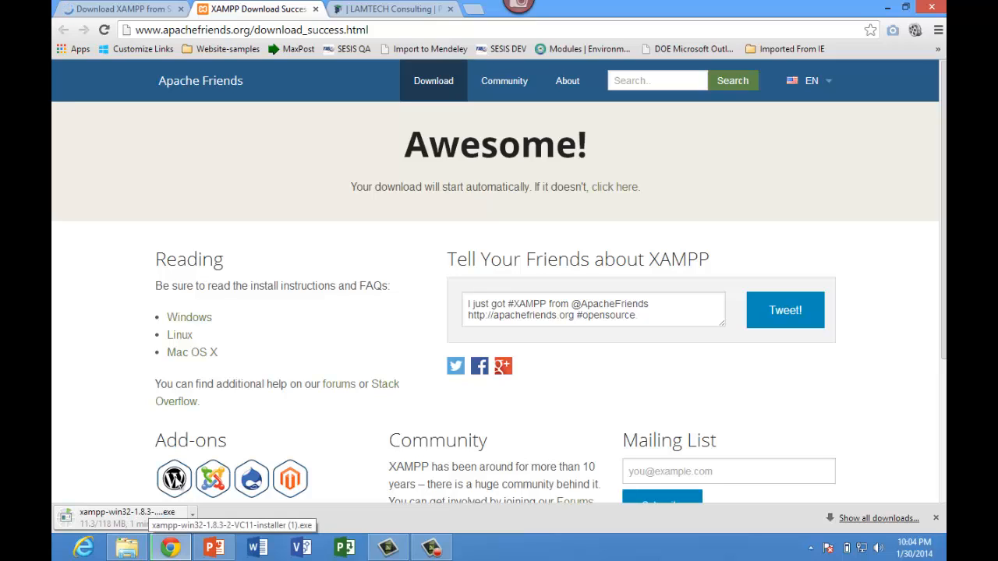
Step: Read the Windows installation FAQs page
{"action": "left_click", "coordinate": [190, 320]}
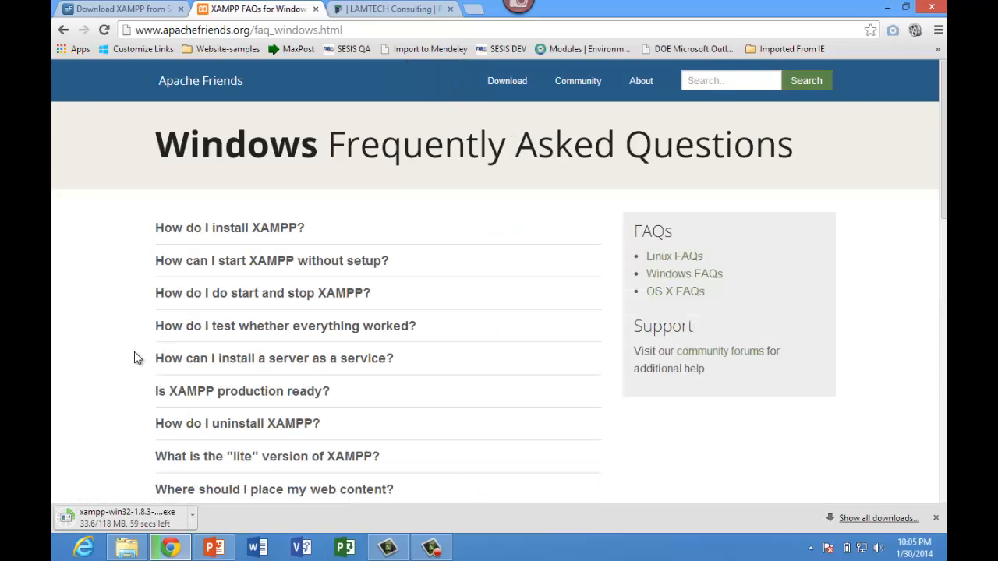
{"action": "scroll", "coordinate": [145, 350], "scroll_direction": "down", "scroll_amount": 10}
{"action": "scroll", "coordinate": [135, 353], "scroll_direction": "up", "scroll_amount": 5}
{"action": "scroll", "coordinate": [134, 358], "scroll_direction": "up", "scroll_amount": 5}
Step: Return to the download success page while the installer downloads
{"action": "left_click", "coordinate": [66, 31]}
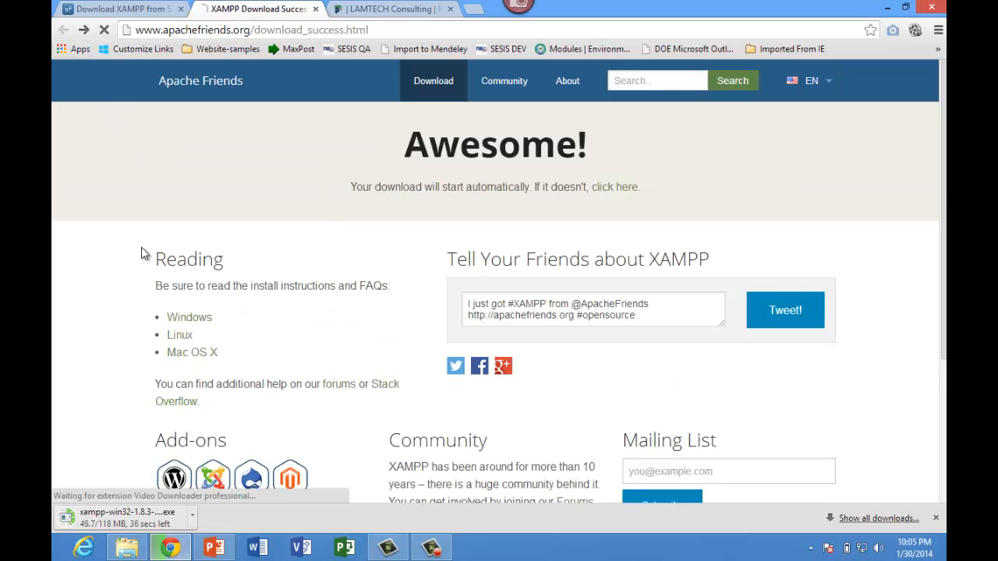
{"action": "scroll", "coordinate": [142, 253], "scroll_direction": "down", "scroll_amount": 1}
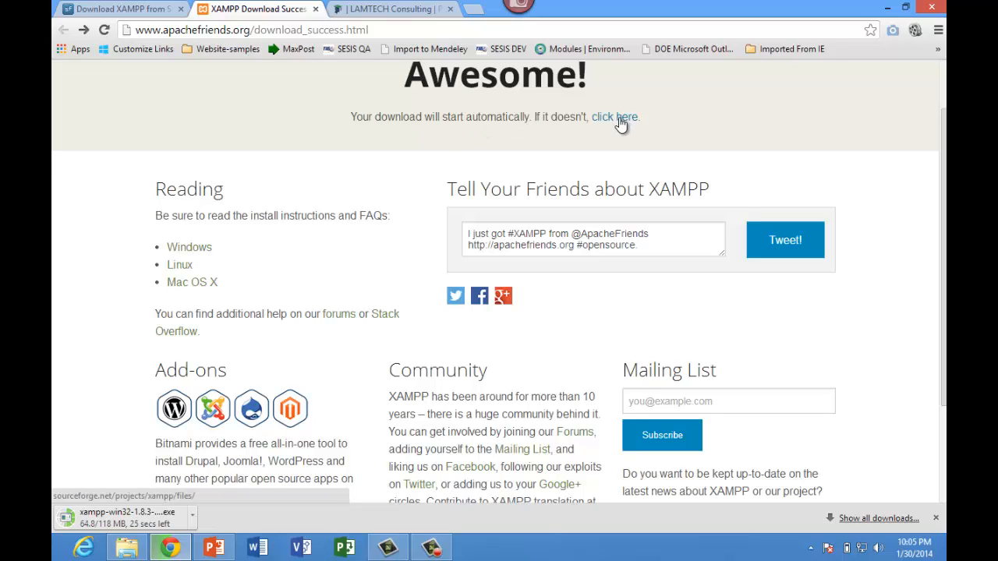
{"action": "scroll", "coordinate": [620, 123], "scroll_direction": "up", "scroll_amount": 1}
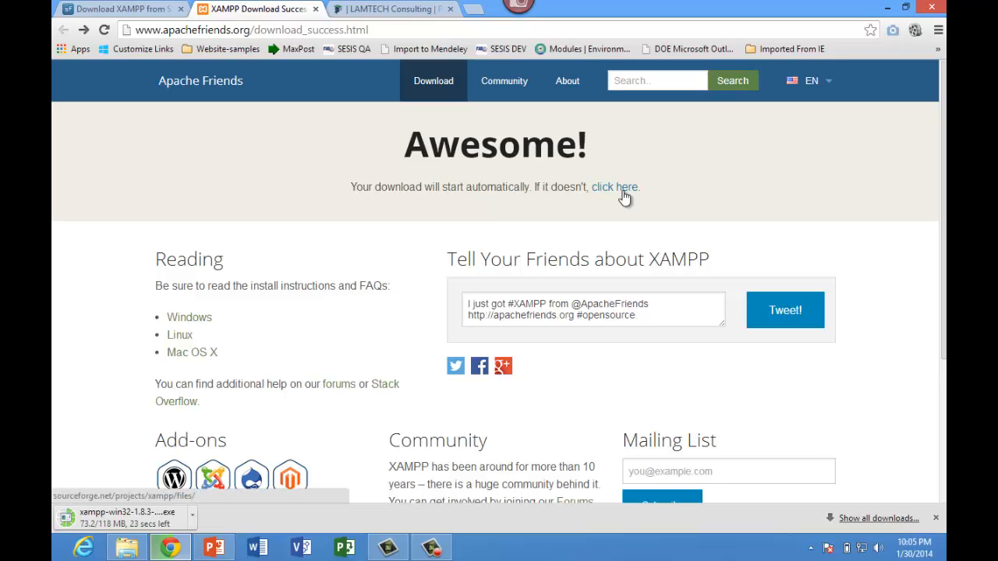
{"action": "scroll", "coordinate": [623, 197], "scroll_direction": "down", "scroll_amount": 4}
{"action": "scroll", "coordinate": [623, 197], "scroll_direction": "up", "scroll_amount": 4}
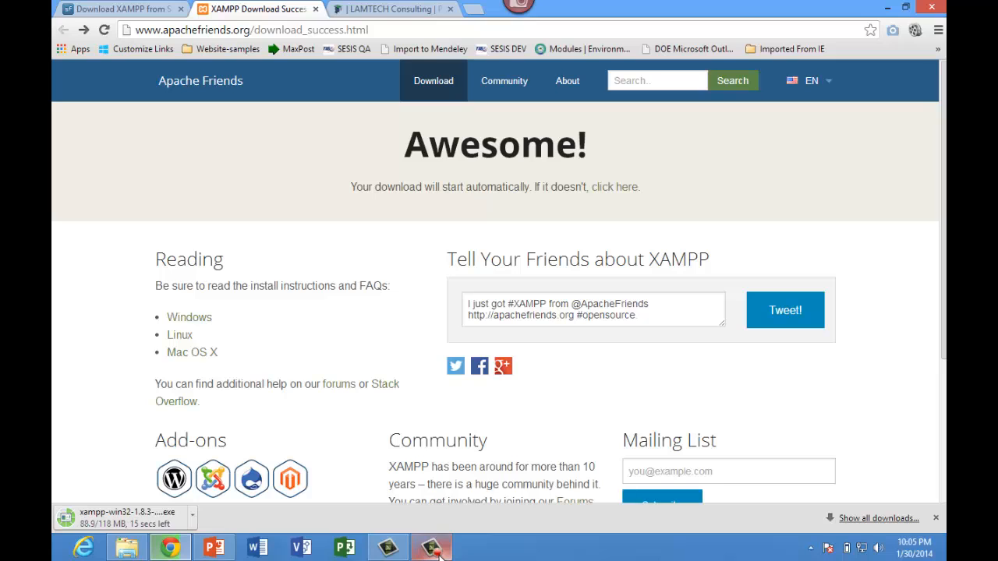
Step: Run the downloaded XAMPP installer through to its completion page
{"action": "mouse_move", "coordinate": [439, 554]}
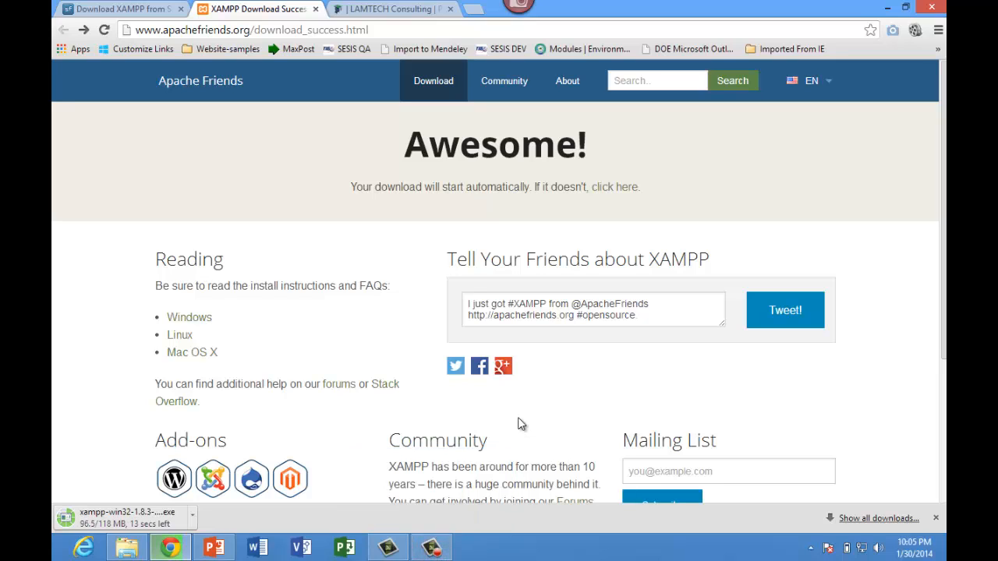
{"action": "left_click", "coordinate": [431, 547]}
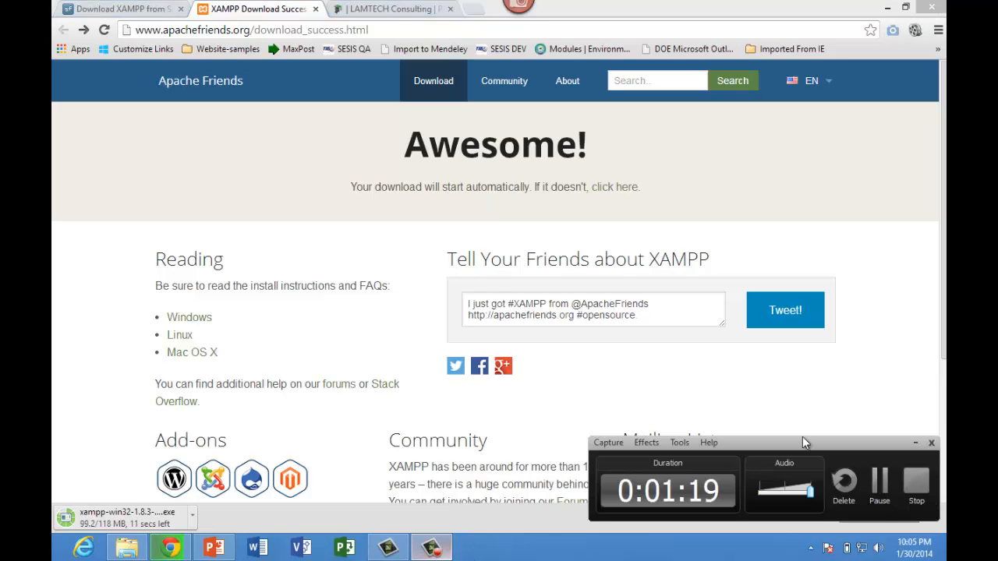
{"action": "left_click", "coordinate": [914, 488]}
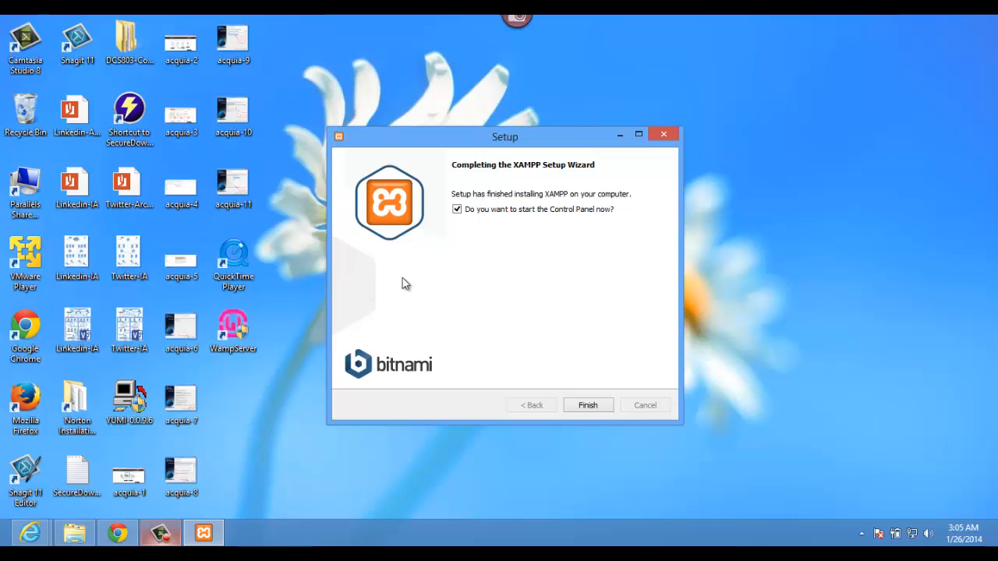
Step: Finish the XAMPP setup with the Control Panel set to launch immediately
{"action": "left_click", "coordinate": [584, 404]}
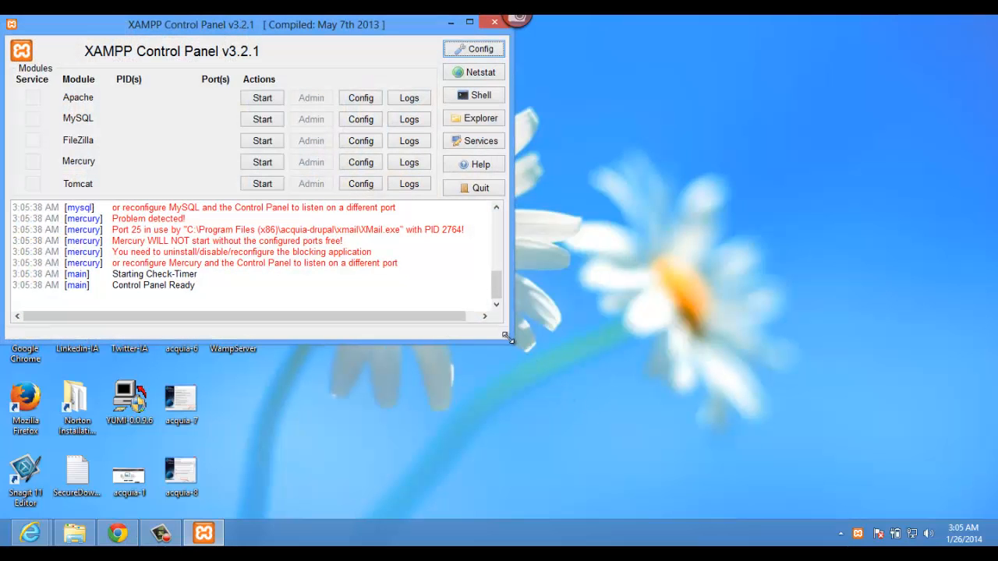
Step: Enlarge the Control Panel window and stop all WampServer services from its tray menu
{"action": "left_click_drag", "start_coordinate": [508, 338], "coordinate": [551, 360]}
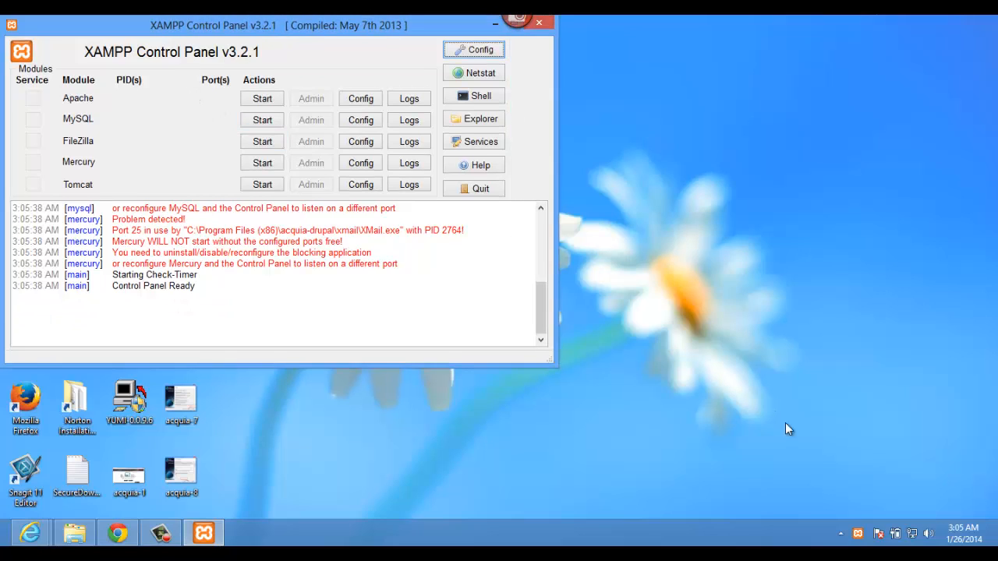
{"action": "left_click", "coordinate": [843, 534]}
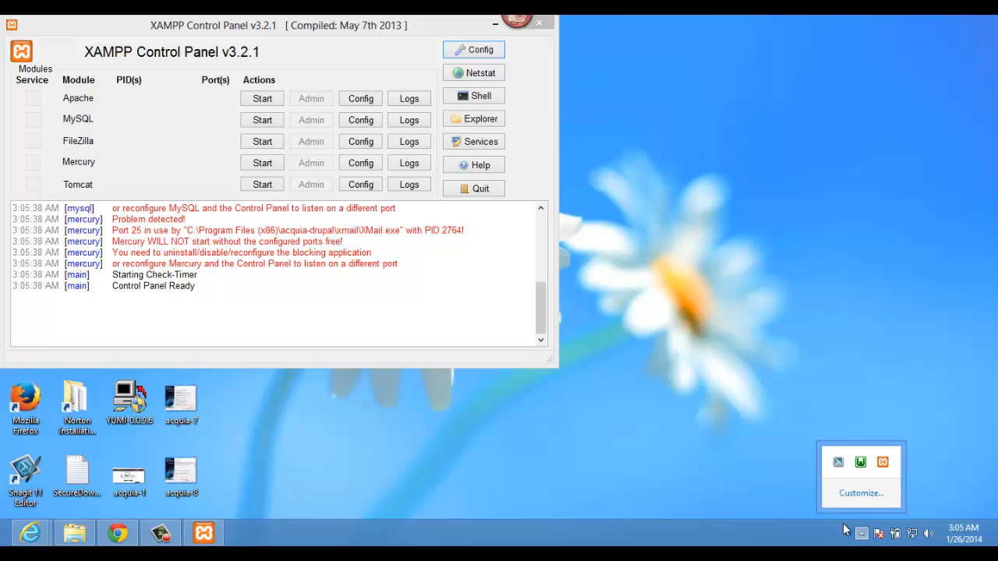
{"action": "left_click", "coordinate": [863, 466]}
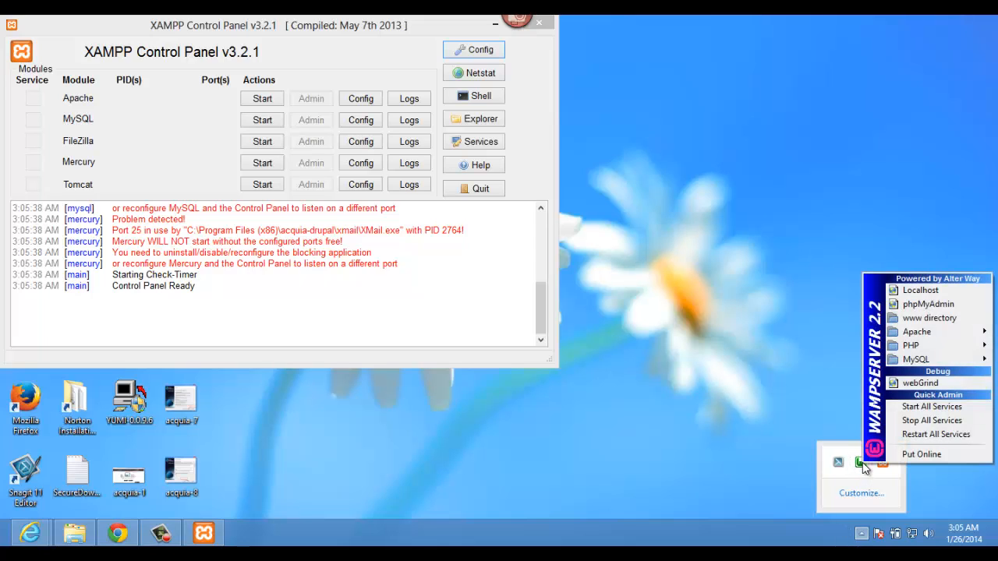
{"action": "left_click", "coordinate": [904, 421]}
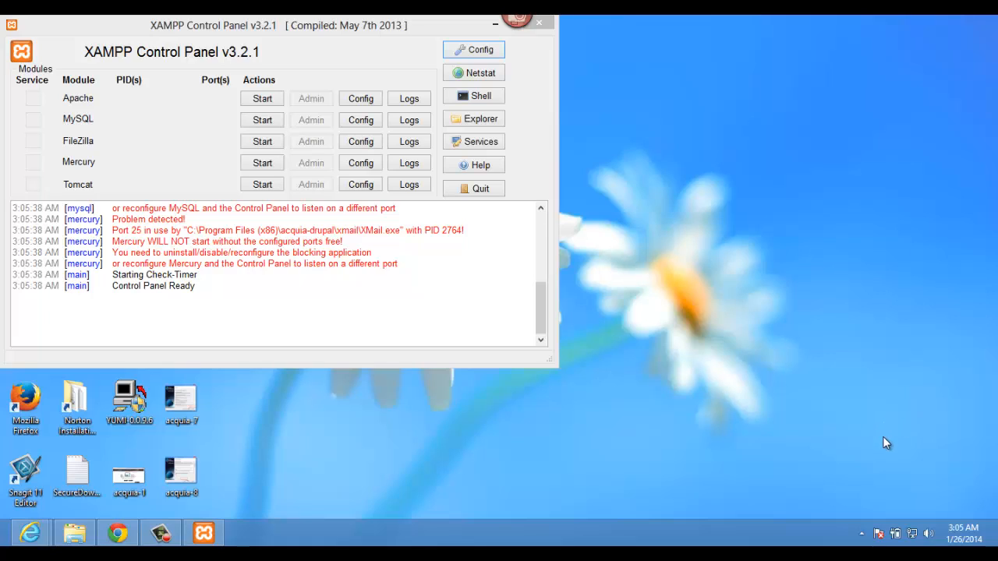
Step: Confirm in the WampServer tray menu that the server is offline
{"action": "left_click", "coordinate": [862, 534]}
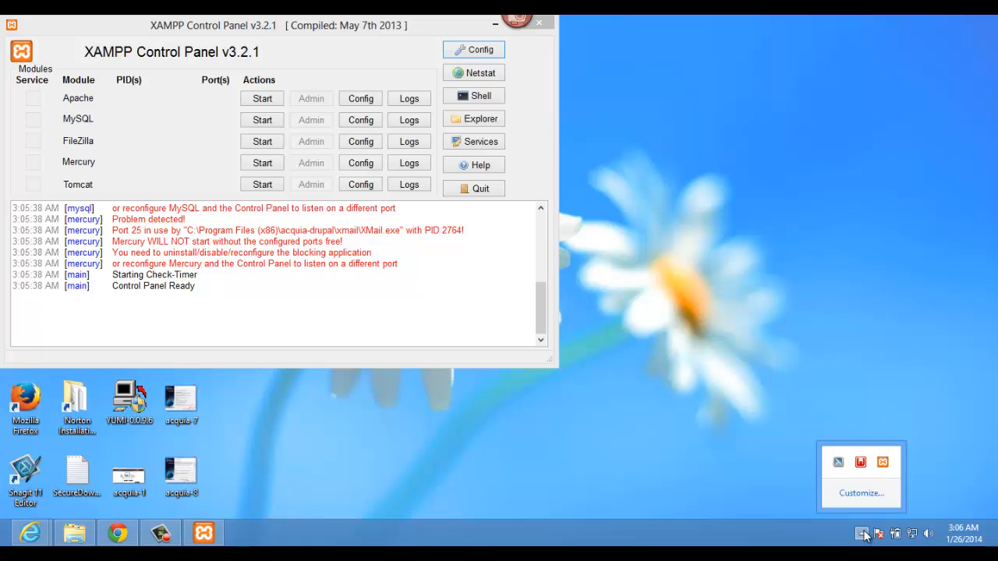
{"action": "left_click", "coordinate": [865, 467]}
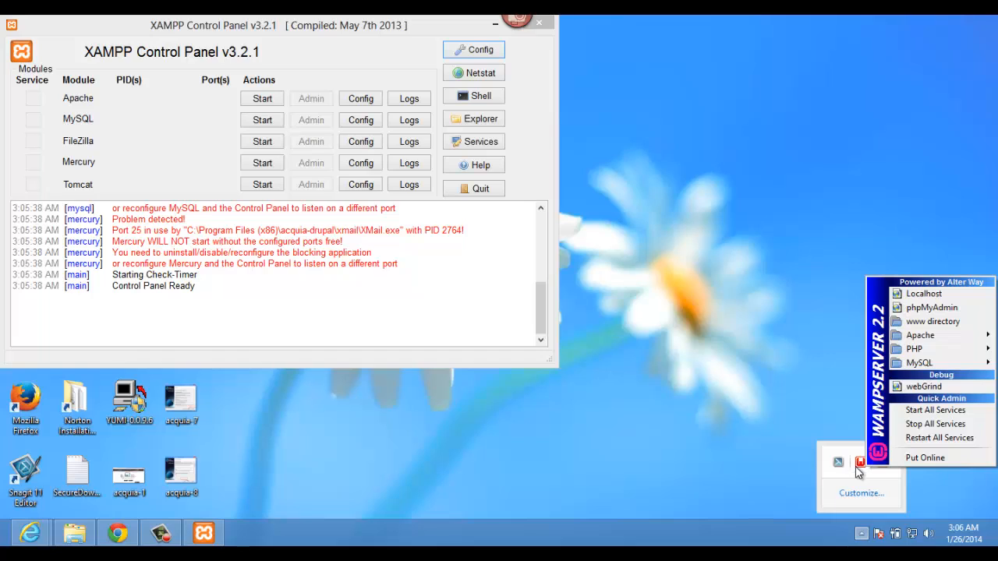
{"action": "left_click", "coordinate": [764, 409]}
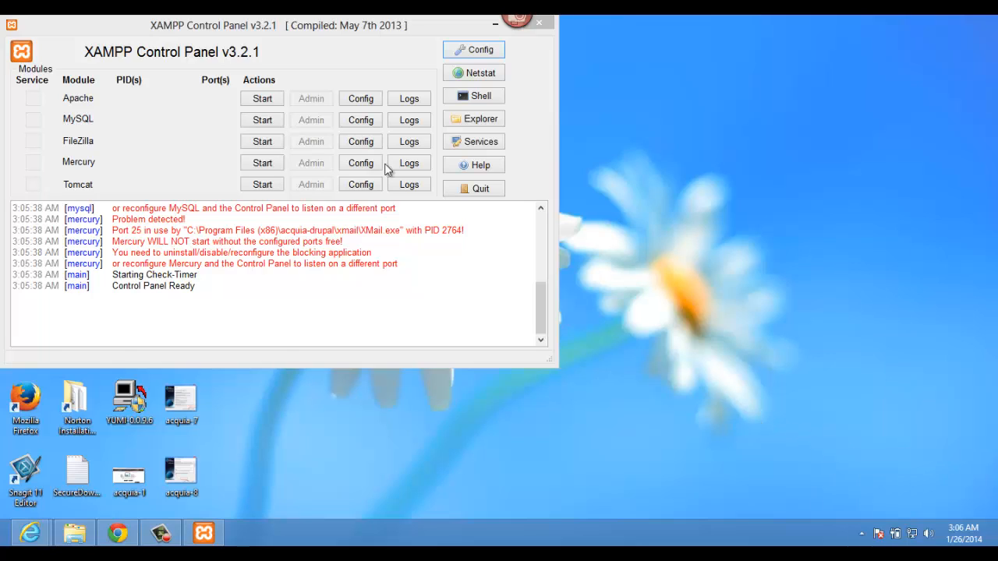
Step: Start Apache and allow it through the Windows firewall
{"action": "left_click", "coordinate": [262, 99]}
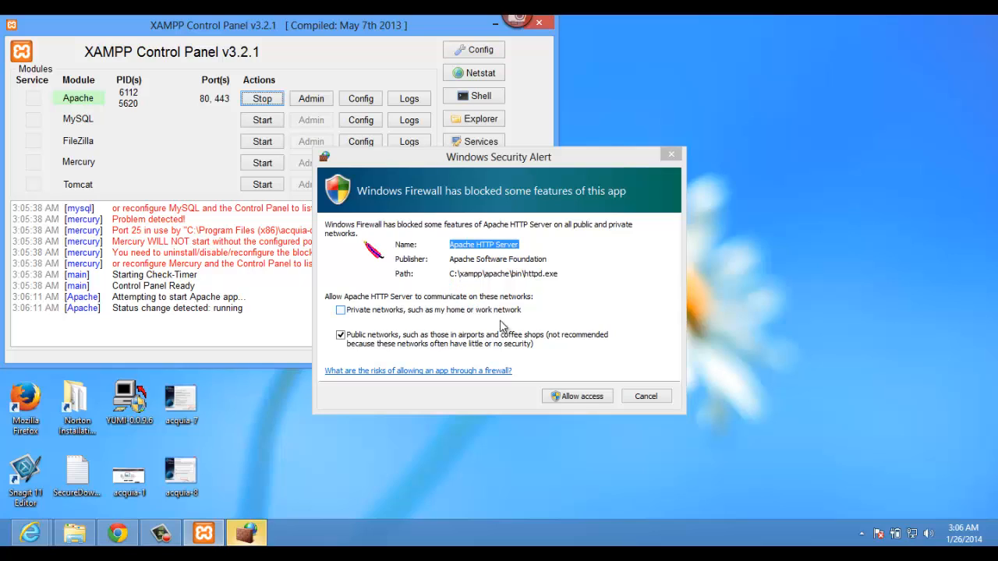
{"action": "left_click", "coordinate": [577, 398]}
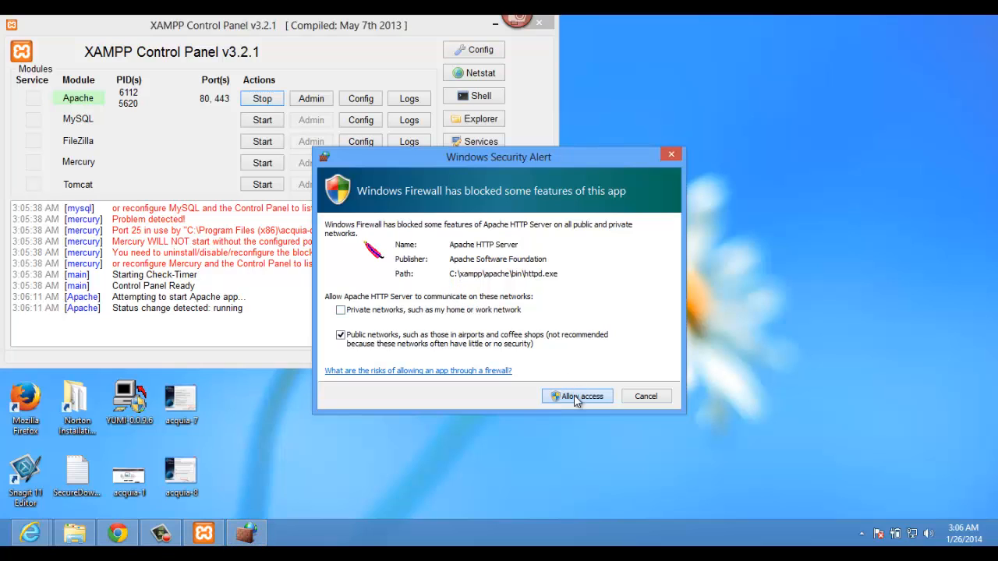
{"action": "left_click", "coordinate": [577, 396]}
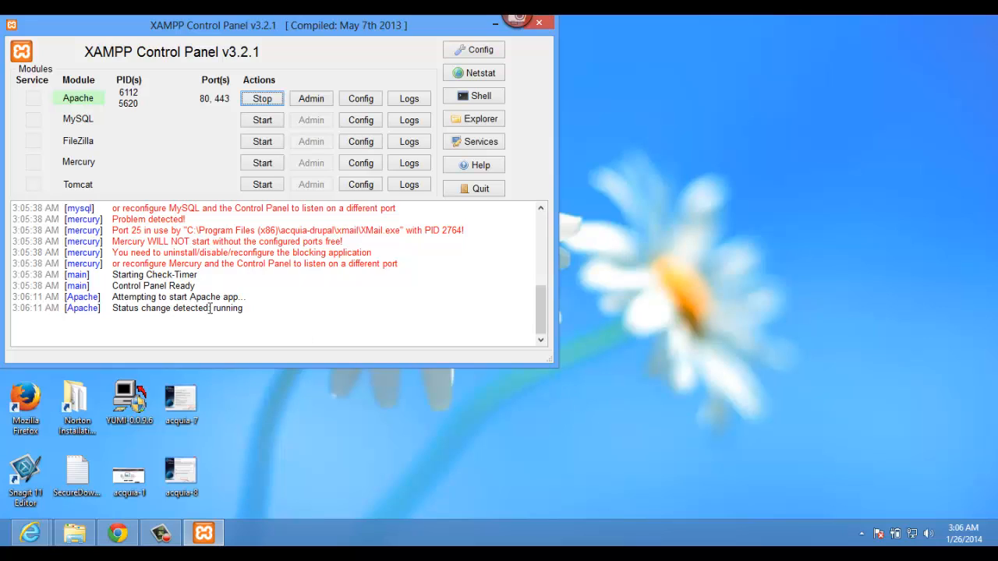
Step: Start MySQL, allow mysqld through the firewall, and recentre the Control Panel window
{"action": "left_click", "coordinate": [252, 125]}
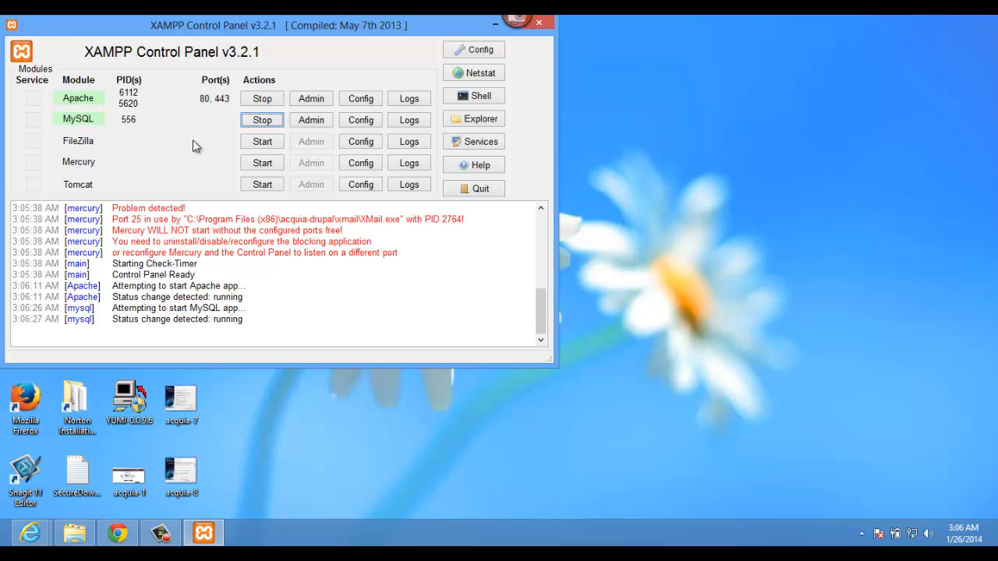
{"action": "left_click", "coordinate": [312, 100]}
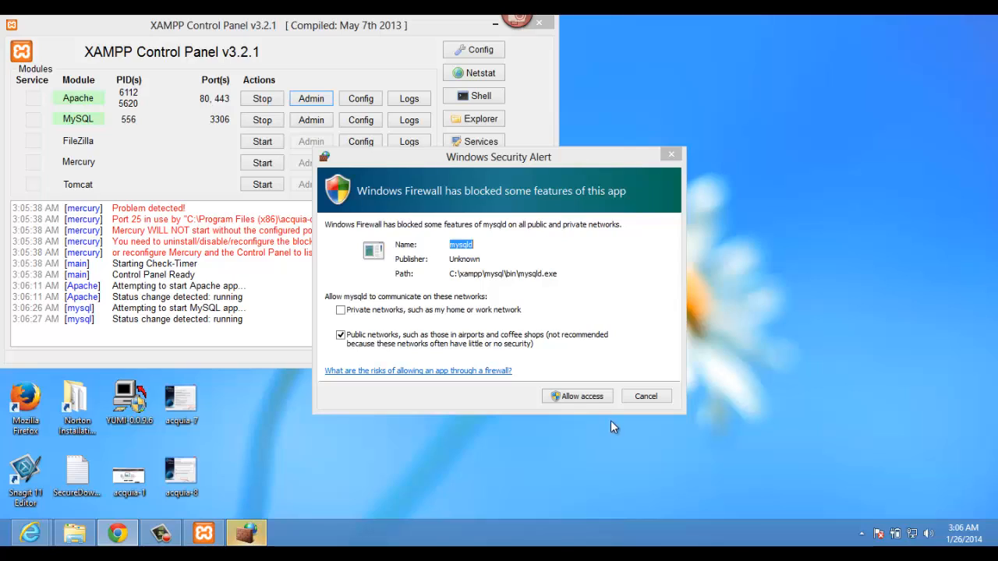
{"action": "left_click", "coordinate": [581, 396]}
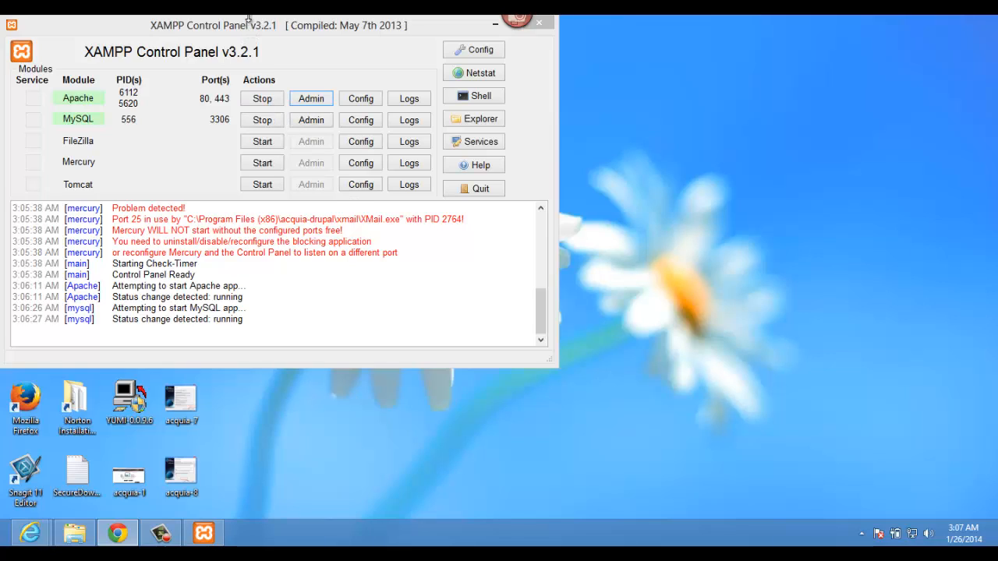
{"action": "left_click_drag", "start_coordinate": [248, 26], "coordinate": [447, 49]}
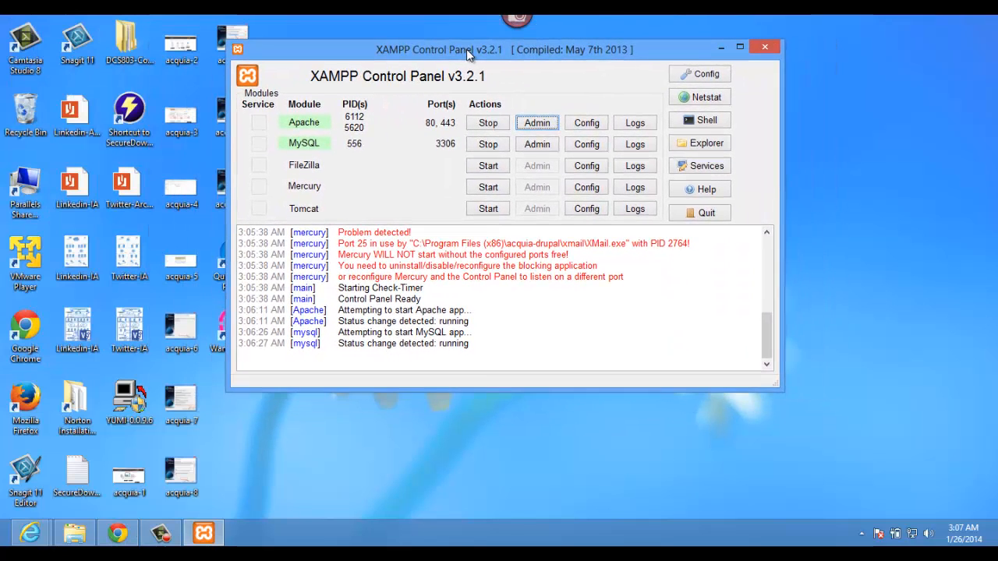
Step: Check the listening ports in Netstat, then open the C:\xampp folder in Explorer
{"action": "left_click", "coordinate": [687, 99]}
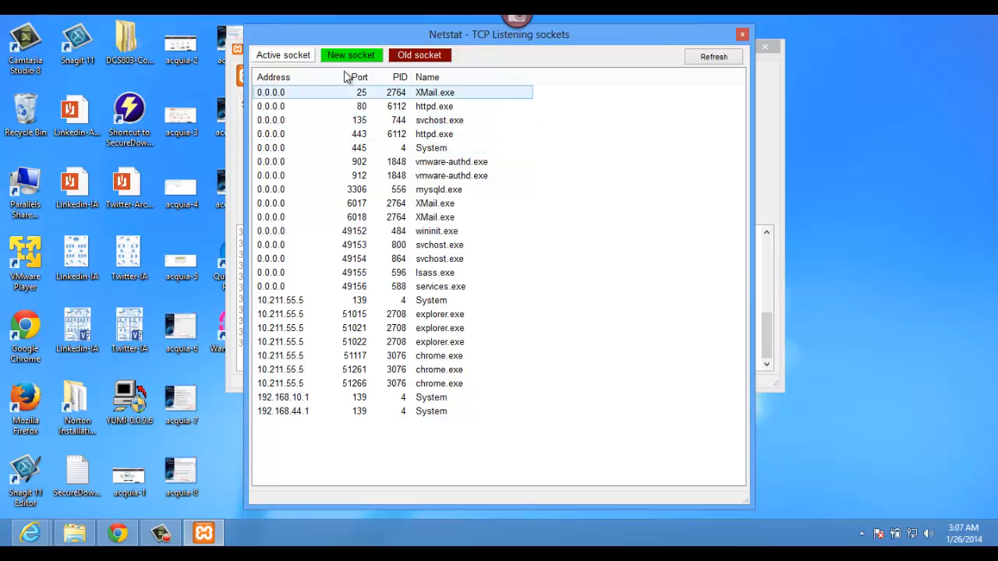
{"action": "left_click", "coordinate": [721, 60]}
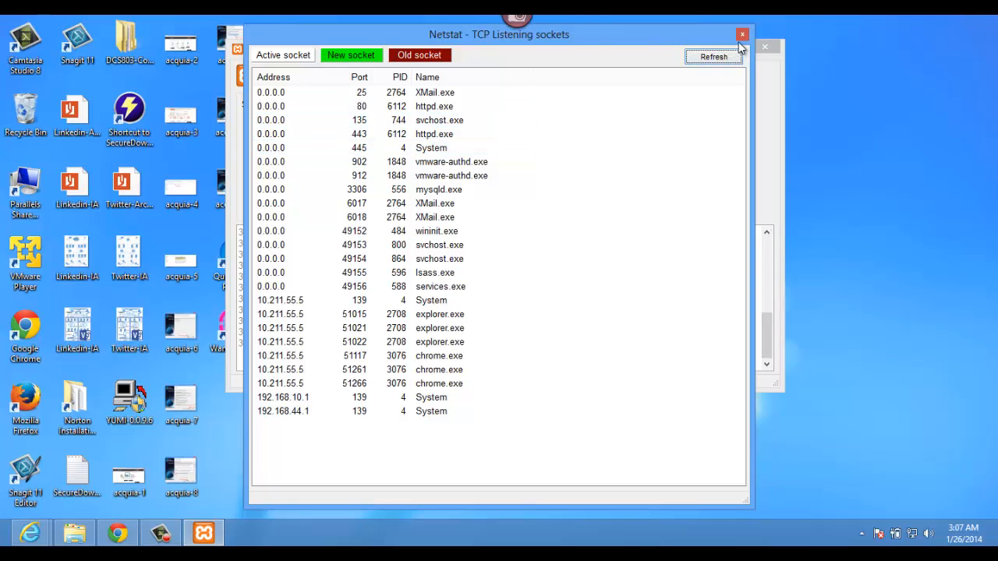
{"action": "left_click", "coordinate": [742, 36]}
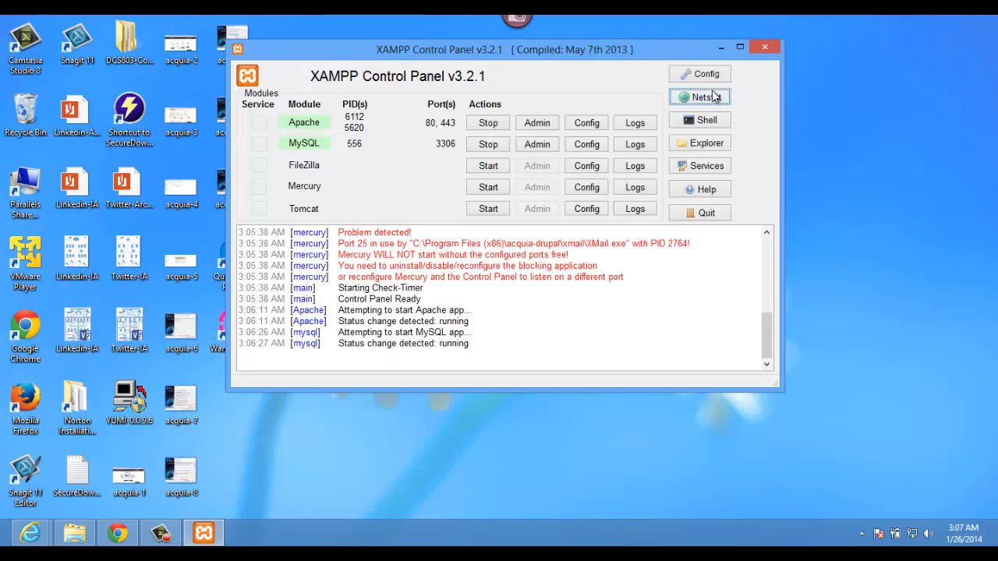
{"action": "left_click", "coordinate": [704, 145]}
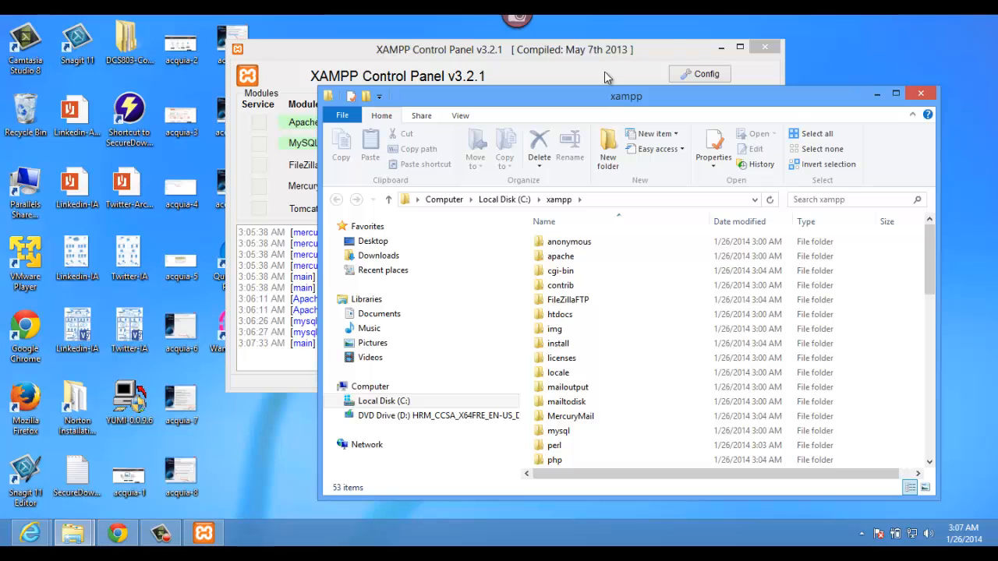
Step: Browse the C:\xampp folder contents, selecting the img folder, then minimize the window
{"action": "left_click_drag", "start_coordinate": [618, 96], "coordinate": [595, 25]}
{"action": "scroll", "coordinate": [594, 293], "scroll_direction": "down", "scroll_amount": 7}
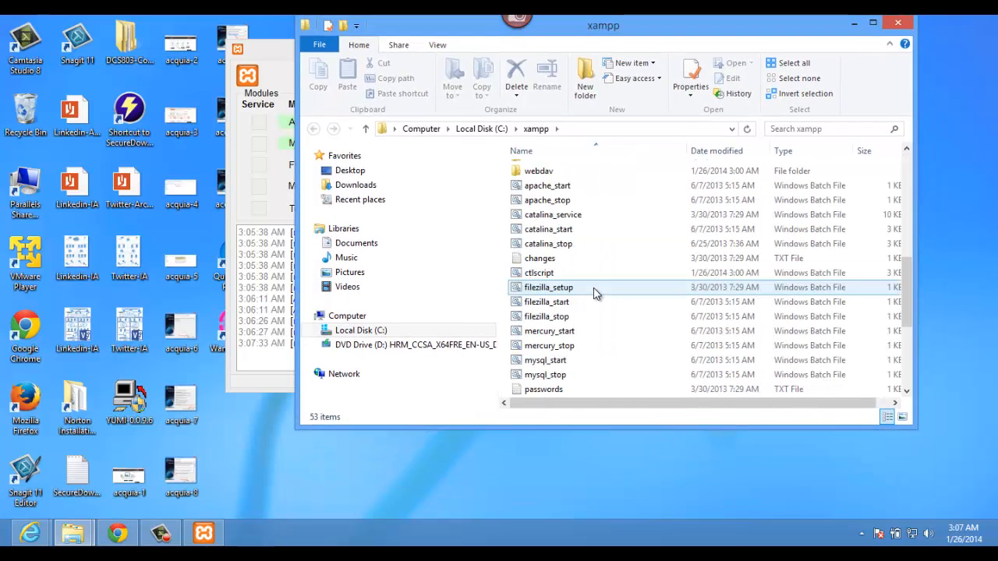
{"action": "scroll", "coordinate": [594, 294], "scroll_direction": "up", "scroll_amount": 2}
{"action": "scroll", "coordinate": [558, 266], "scroll_direction": "up", "scroll_amount": 1}
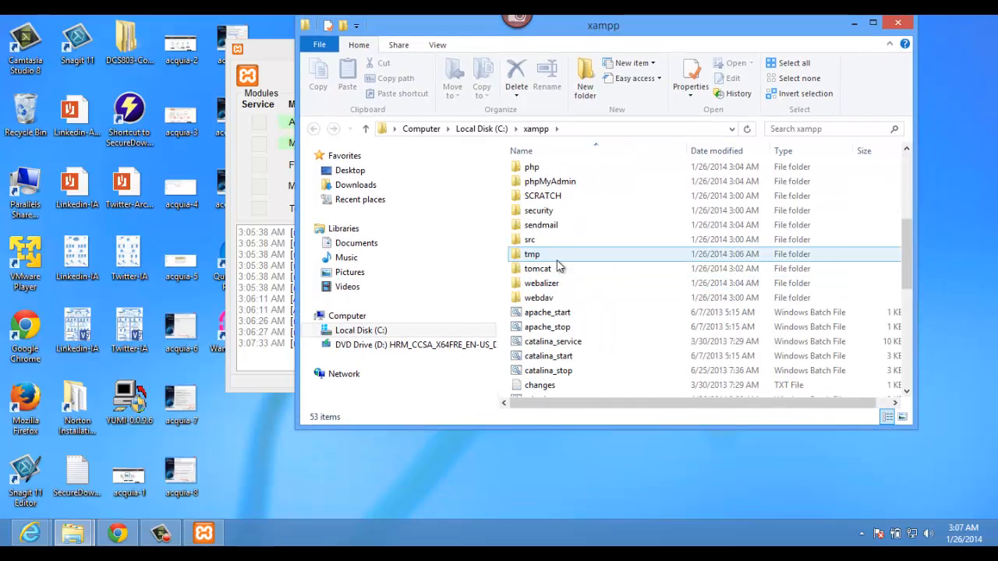
{"action": "scroll", "coordinate": [558, 266], "scroll_direction": "up", "scroll_amount": 2}
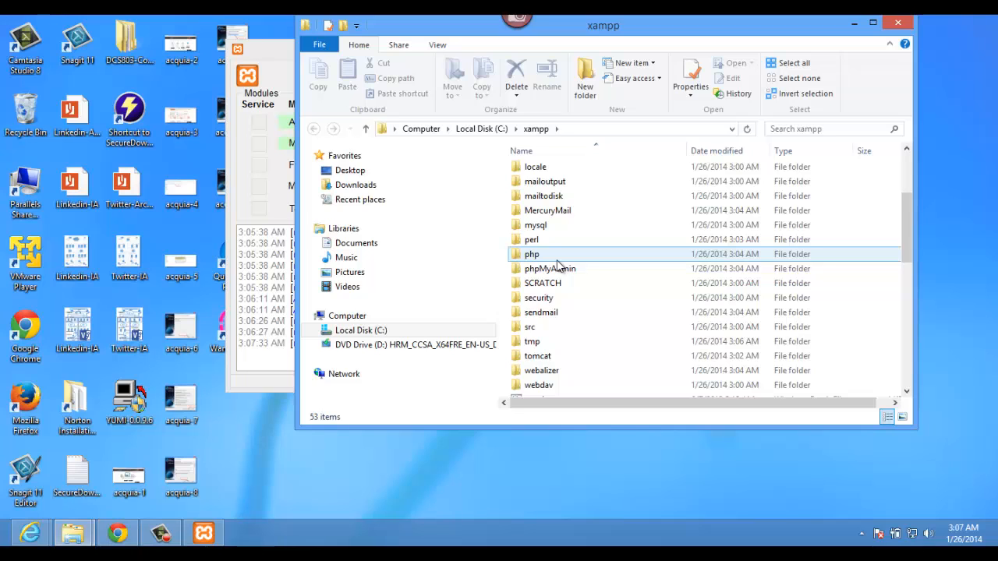
{"action": "scroll", "coordinate": [558, 266], "scroll_direction": "up", "scroll_amount": 3}
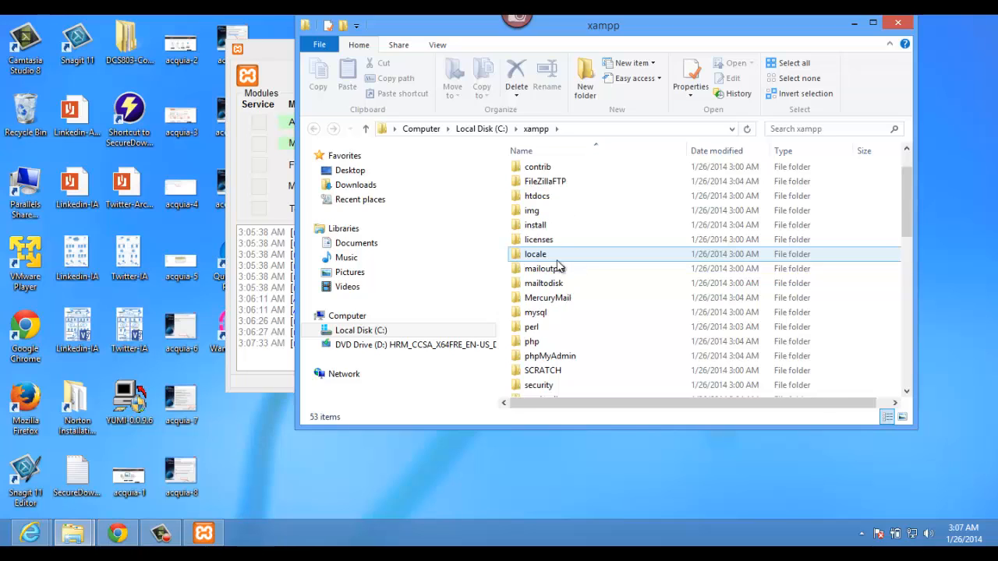
{"action": "left_click", "coordinate": [571, 265]}
{"action": "scroll", "coordinate": [572, 269], "scroll_direction": "down", "scroll_amount": 4}
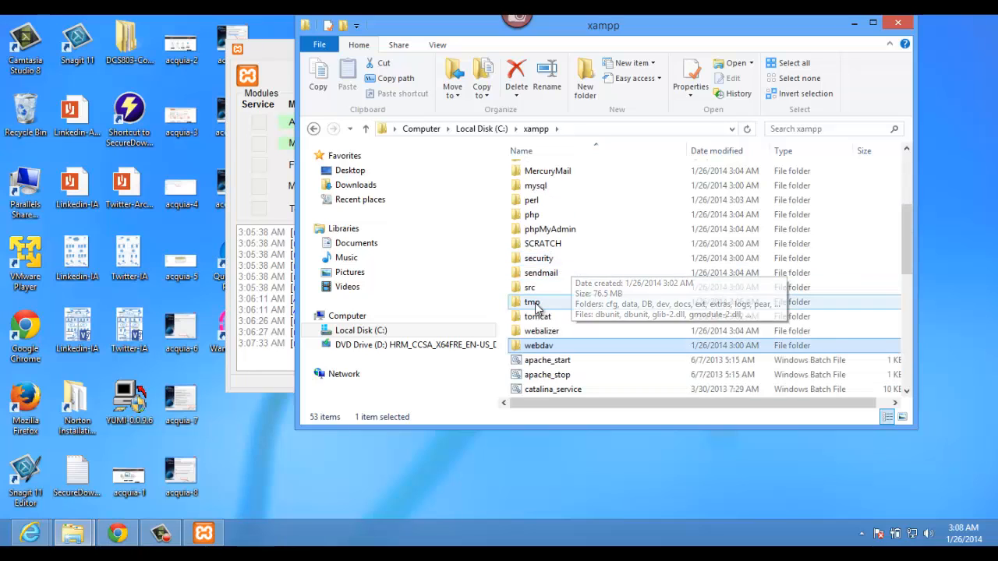
{"action": "left_click", "coordinate": [853, 22]}
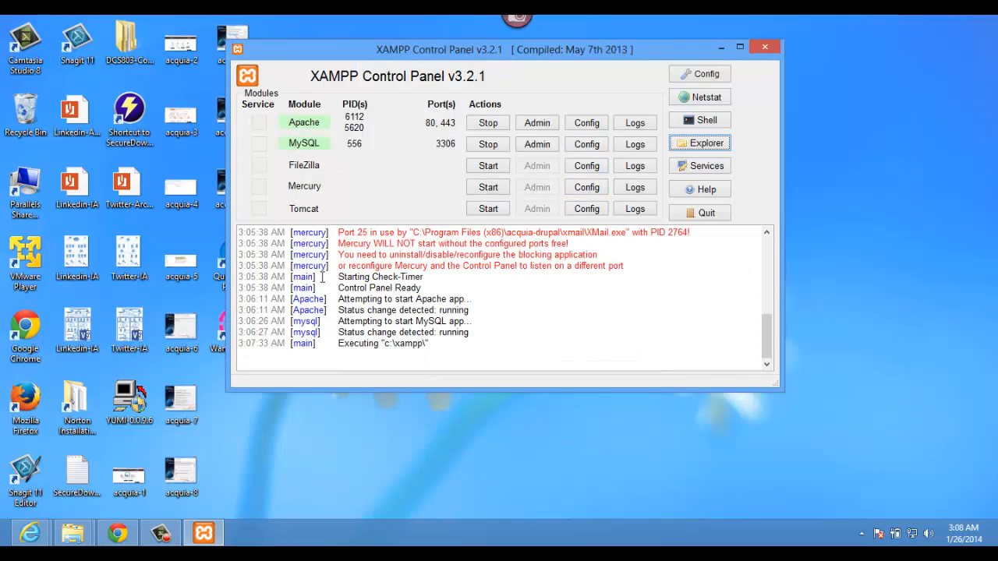
Step: Open the English localhost/xampp welcome page in Chrome and go to its BitNami Drupal page
{"action": "left_click", "coordinate": [125, 531]}
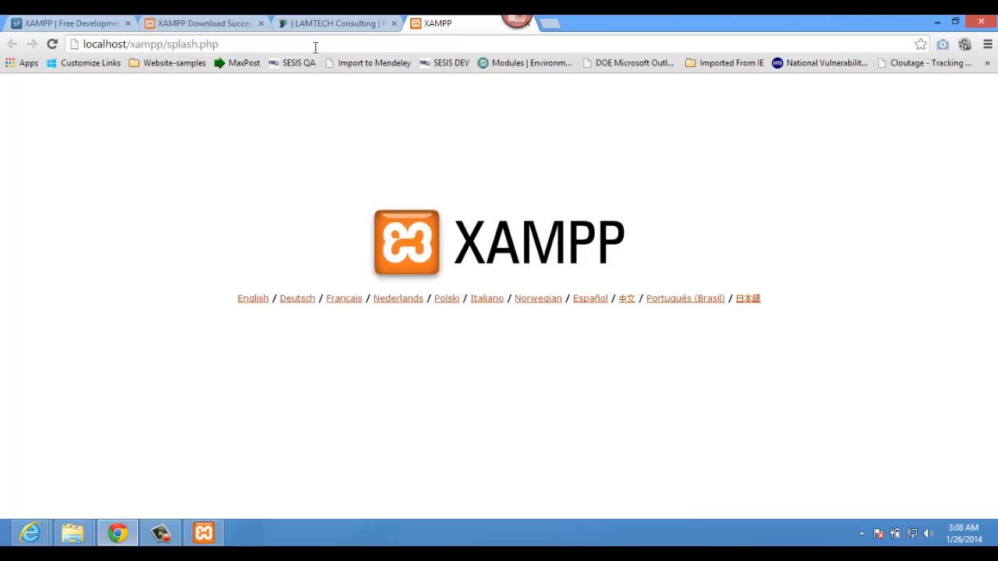
{"action": "left_click", "coordinate": [316, 47]}
{"action": "left_click", "coordinate": [180, 43]}
{"action": "left_click", "coordinate": [250, 301]}
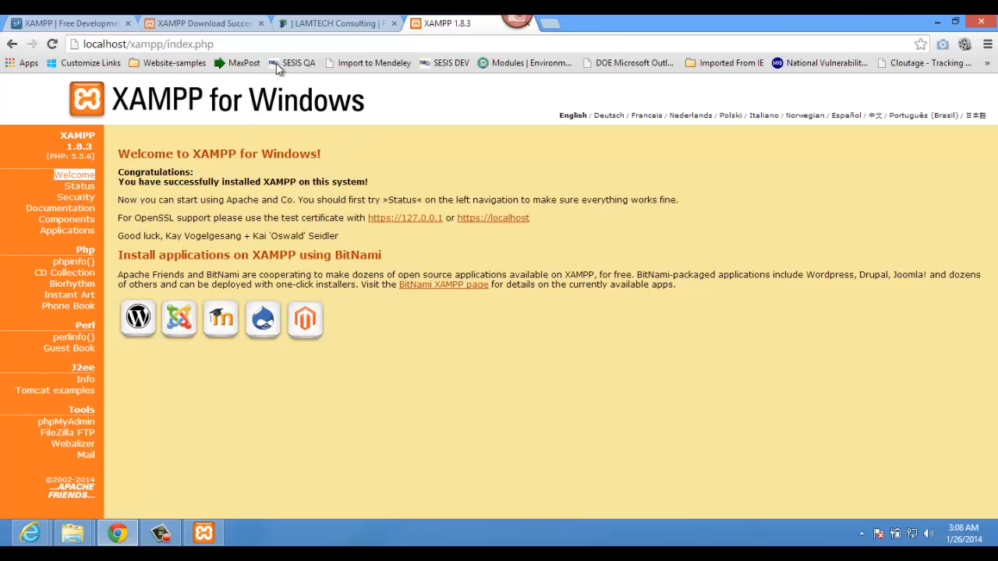
{"action": "left_click", "coordinate": [263, 321]}
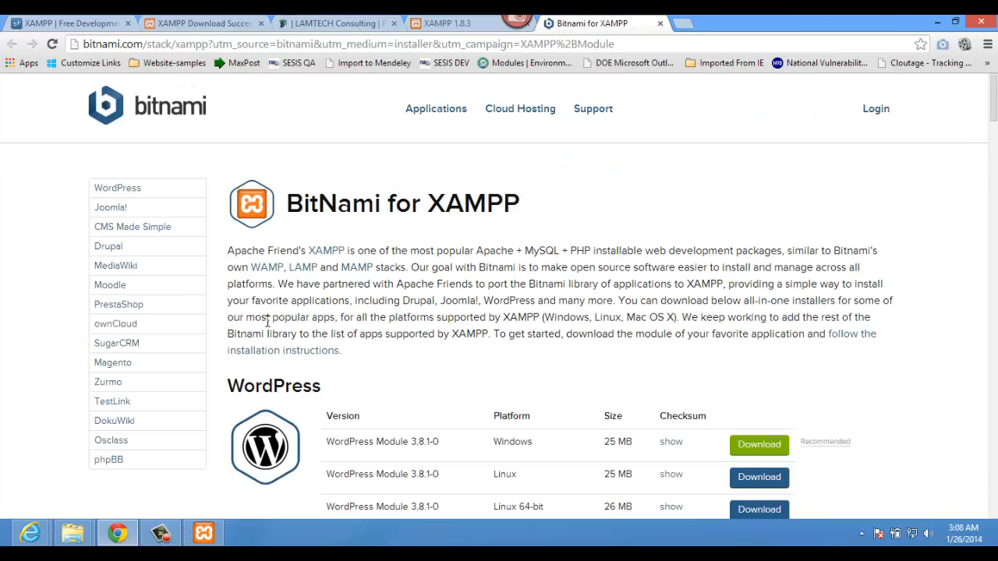
Step: Download the Drupal Module 7.26-0 Windows installer without logging in, then close the Bitnami tab
{"action": "scroll", "coordinate": [355, 378], "scroll_direction": "down", "scroll_amount": 3}
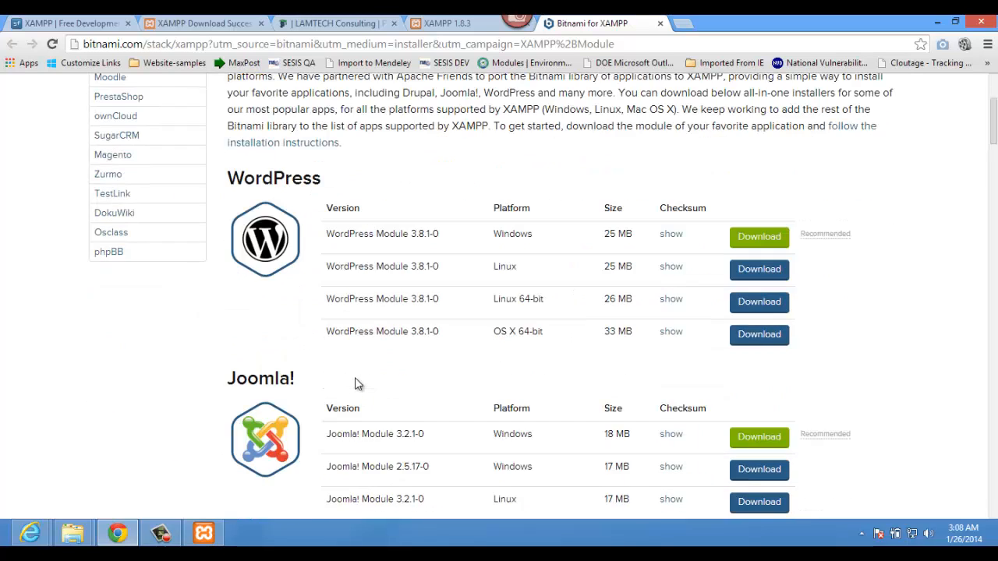
{"action": "scroll", "coordinate": [355, 378], "scroll_direction": "down", "scroll_amount": 6}
{"action": "scroll", "coordinate": [354, 378], "scroll_direction": "down", "scroll_amount": 2}
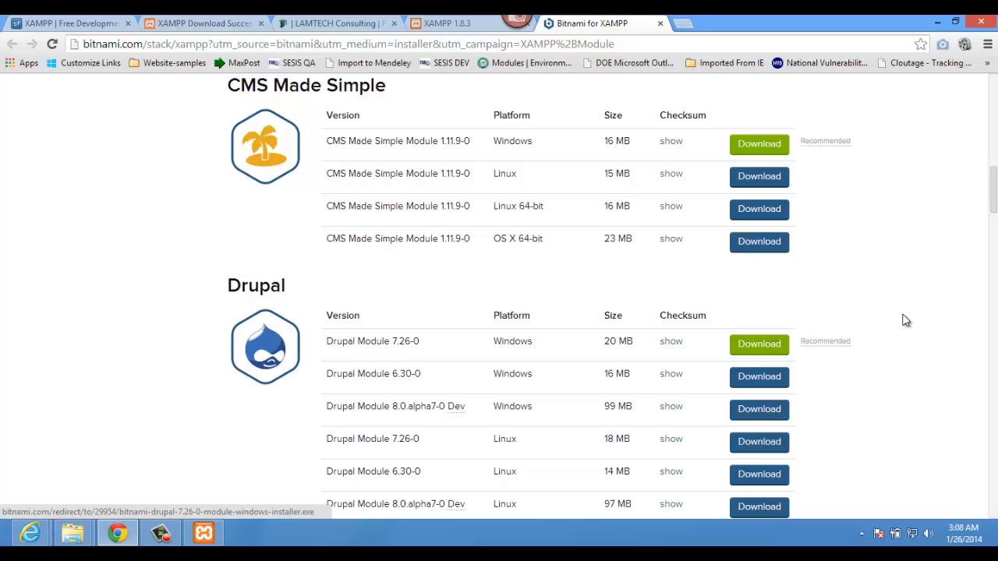
{"action": "left_click", "coordinate": [763, 347]}
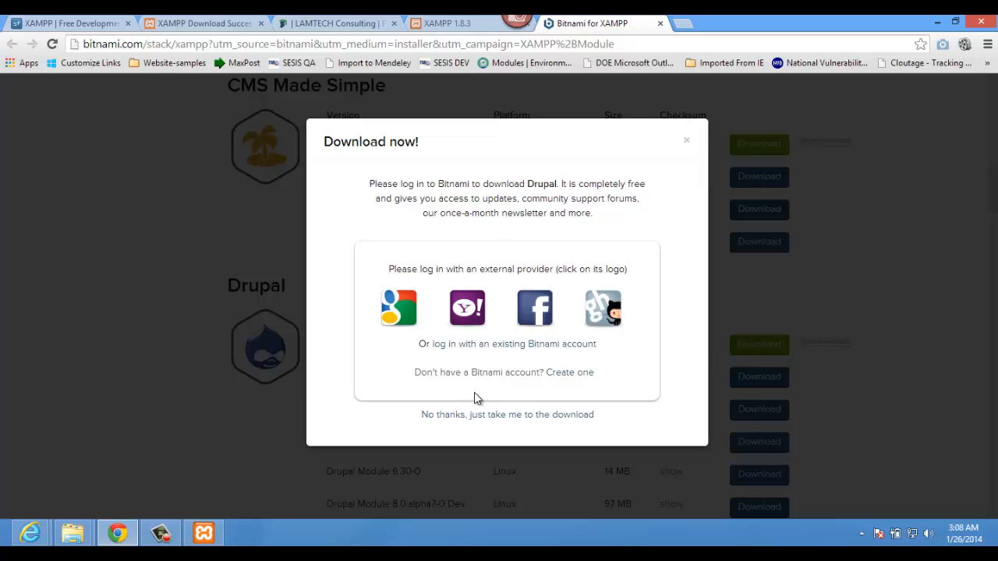
{"action": "left_click", "coordinate": [479, 415]}
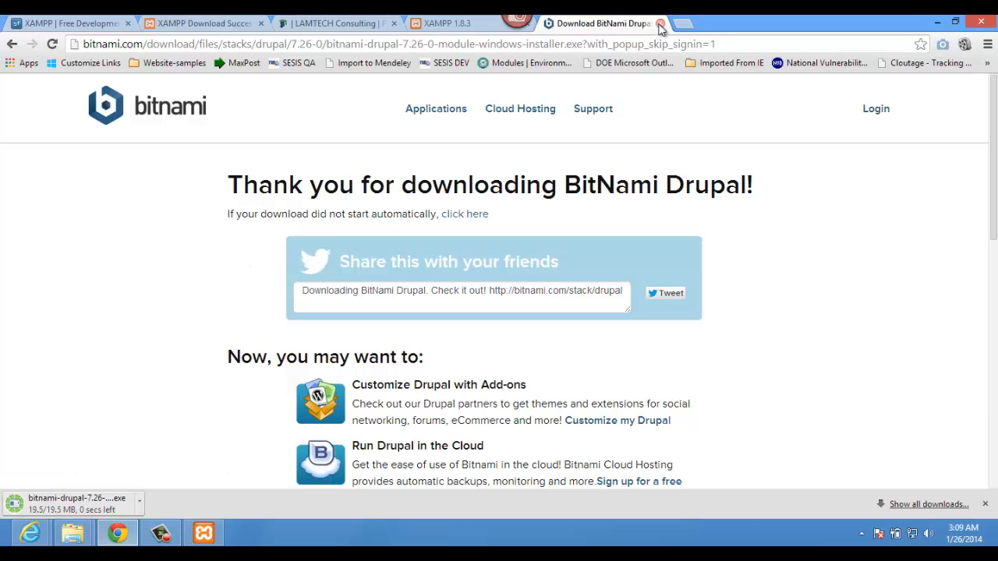
{"action": "left_click", "coordinate": [660, 24]}
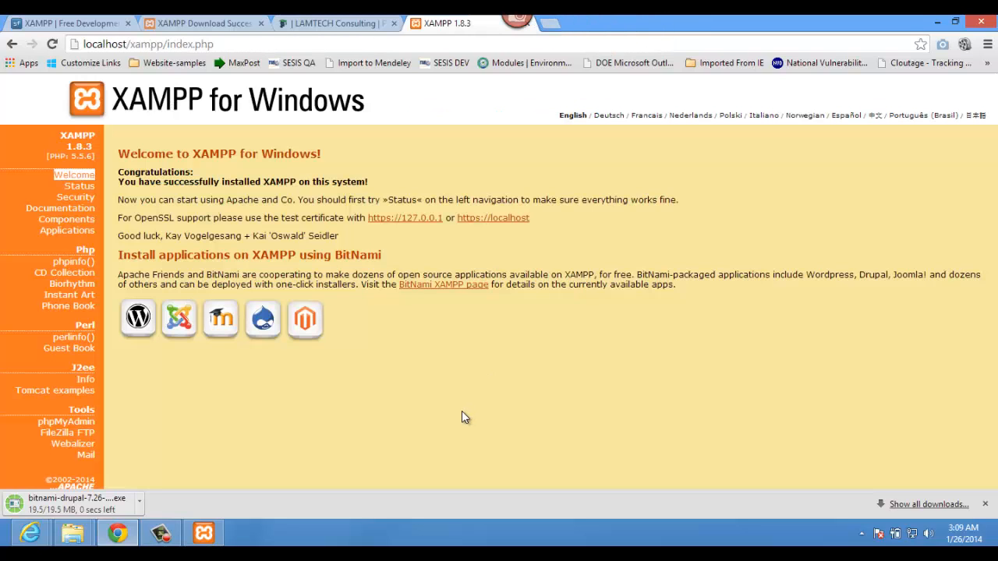
Step: Launch the Drupal installer, approve UAC, choose English, and move past the welcome page
{"action": "left_click", "coordinate": [68, 505]}
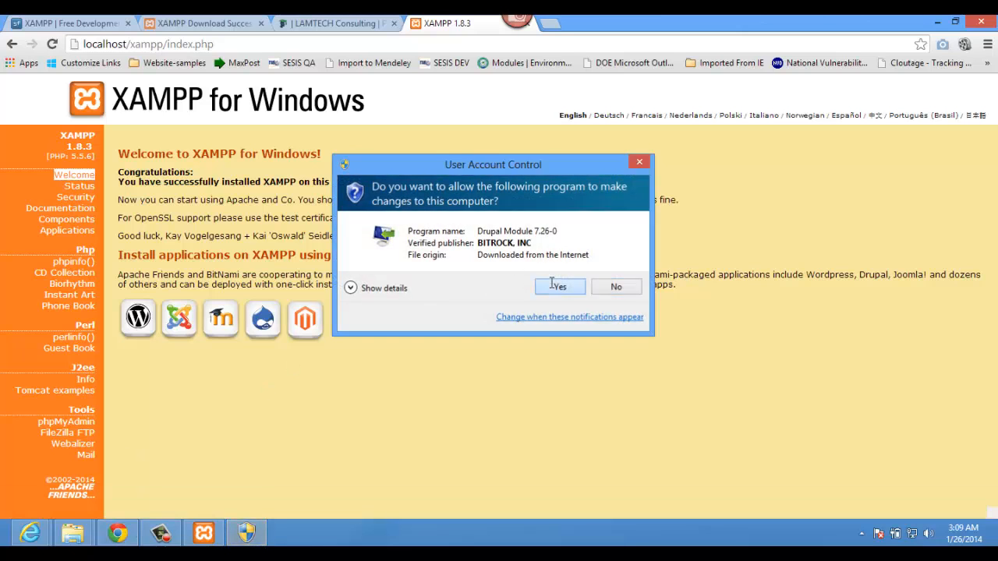
{"action": "left_click", "coordinate": [554, 286]}
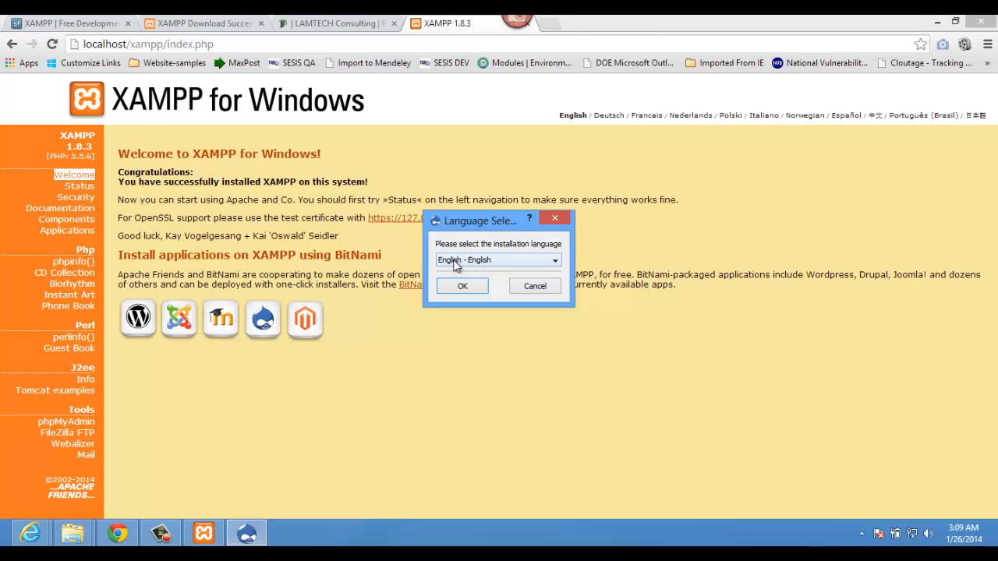
{"action": "left_click", "coordinate": [460, 288]}
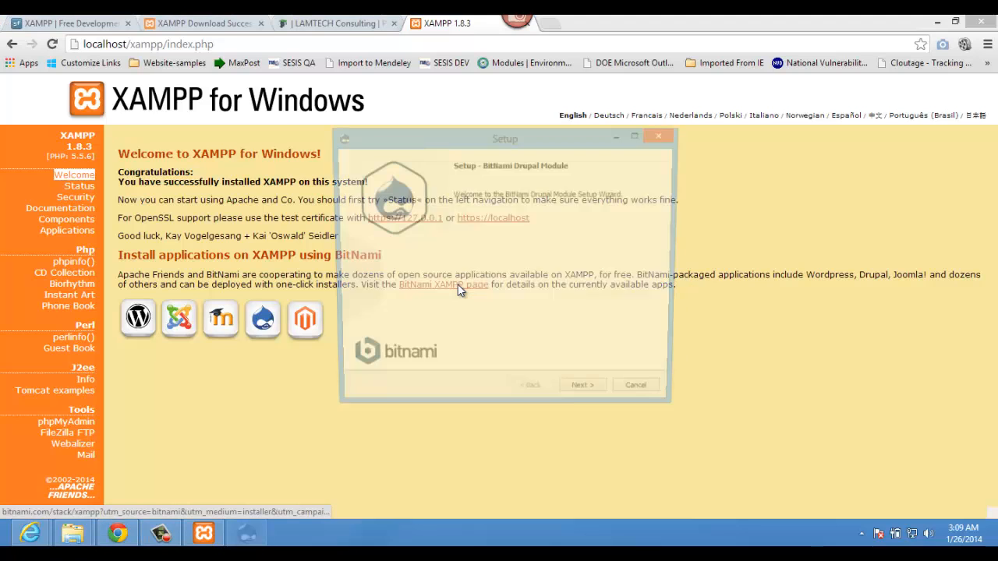
{"action": "left_click", "coordinate": [587, 398]}
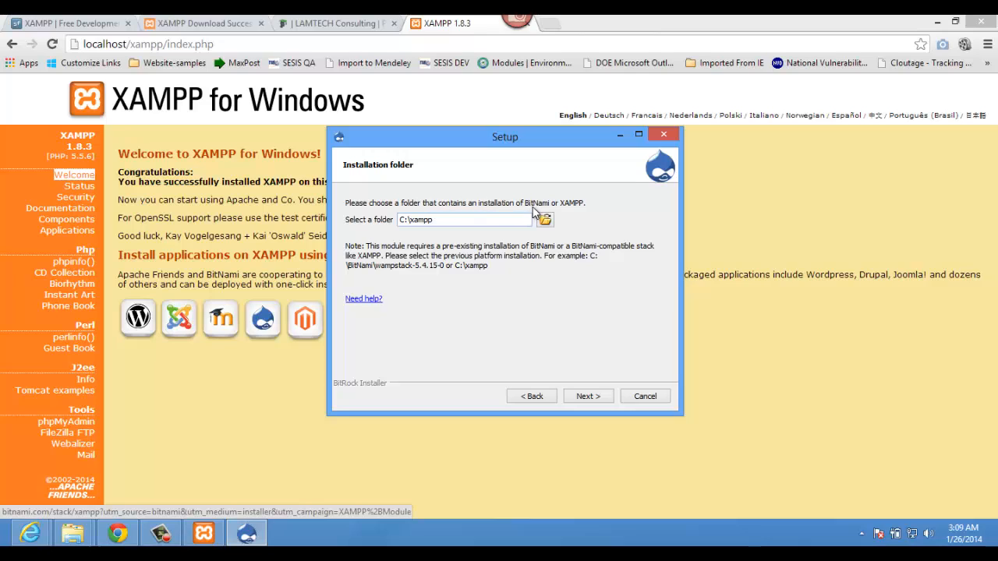
Step: Keep C:\xampp as the folder and enter the admin login, real name, e-mail and password
{"action": "left_click", "coordinate": [590, 398]}
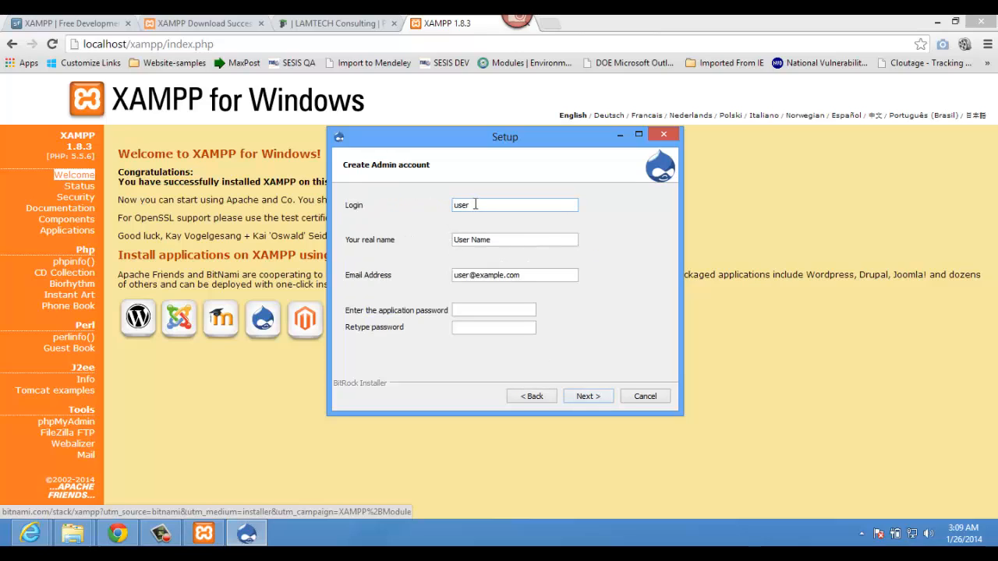
{"action": "left_click_drag", "start_coordinate": [475, 205], "coordinate": [392, 206]}
{"action": "type", "text": "tlamin"}
{"action": "key", "text": "Tab"}
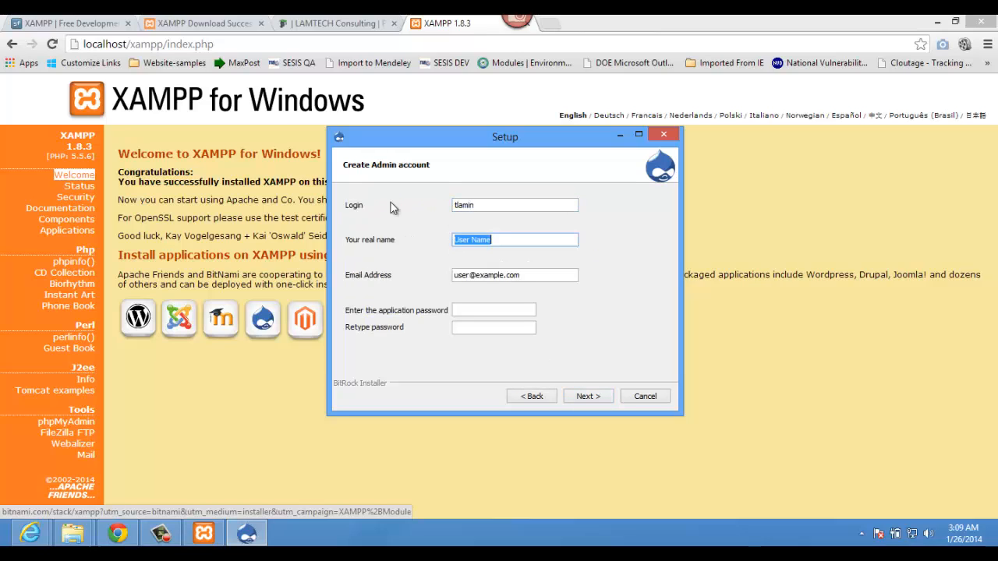
{"action": "type", "text": "Tamba Lamin"}
{"action": "key", "text": "Tab"}
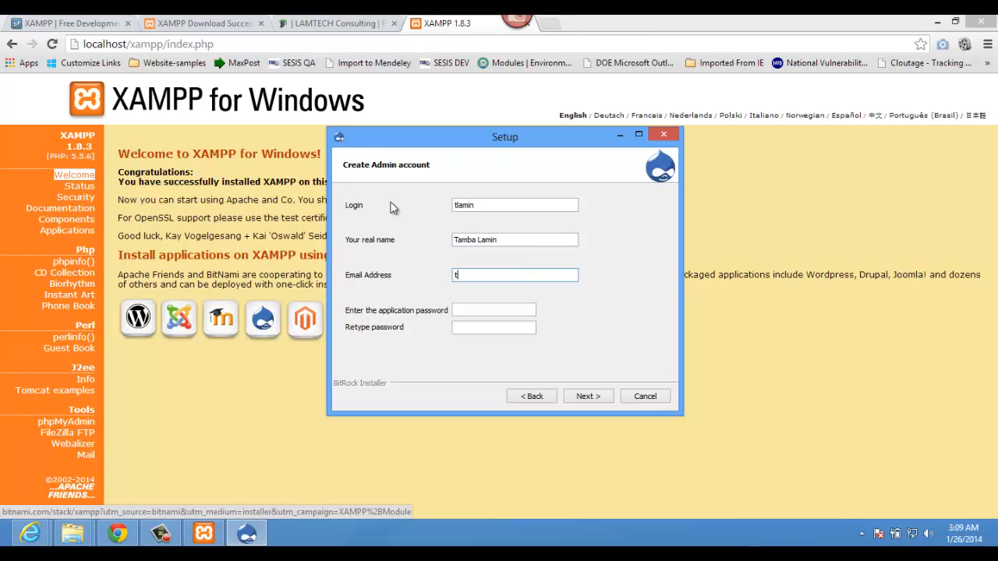
{"action": "key", "text": "Tab"}
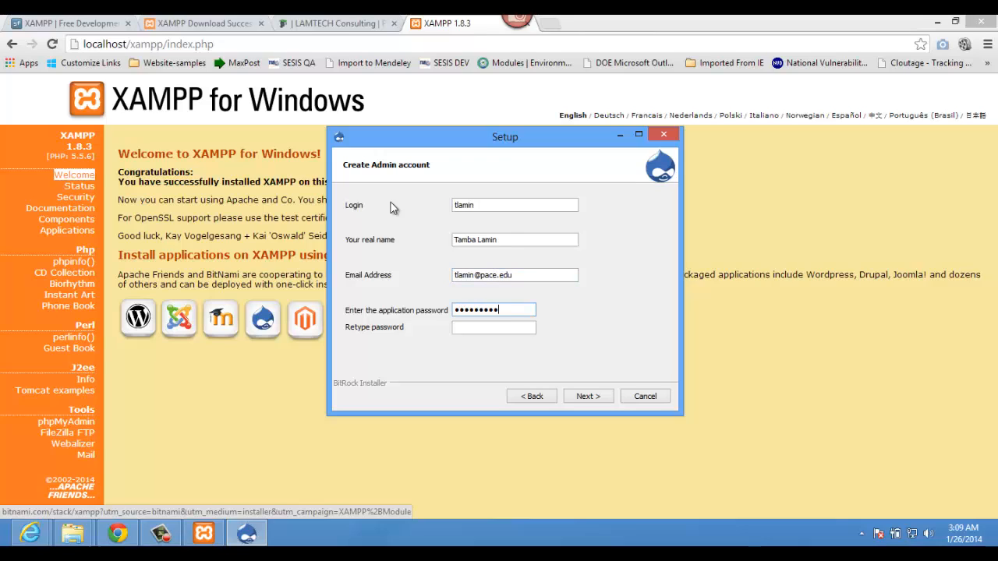
{"action": "type", "text": "••"}
{"action": "key", "text": "Tab"}
{"action": "type", "text": "••••"}
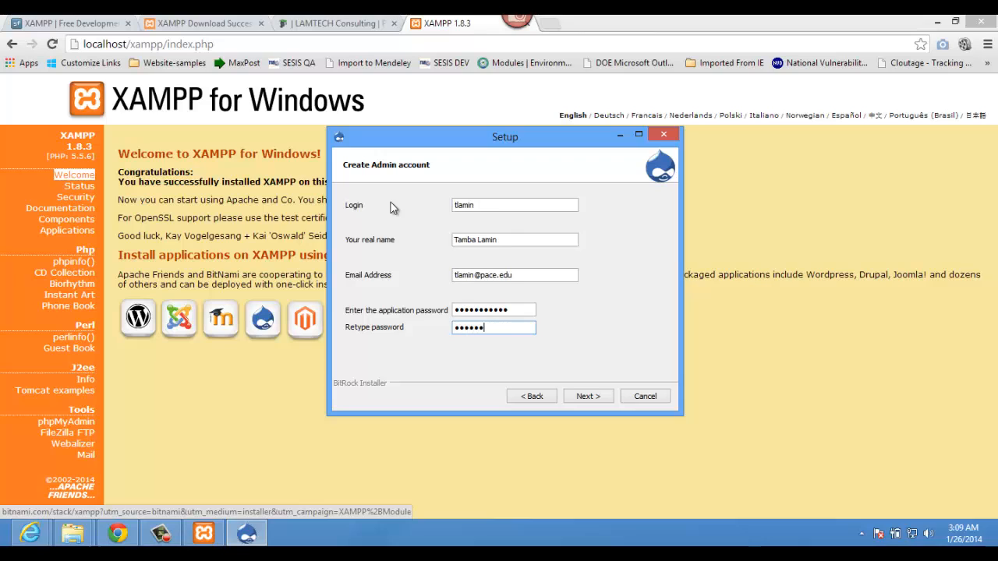
{"action": "type", "text": "•••••••"}
{"action": "left_click", "coordinate": [581, 398]}
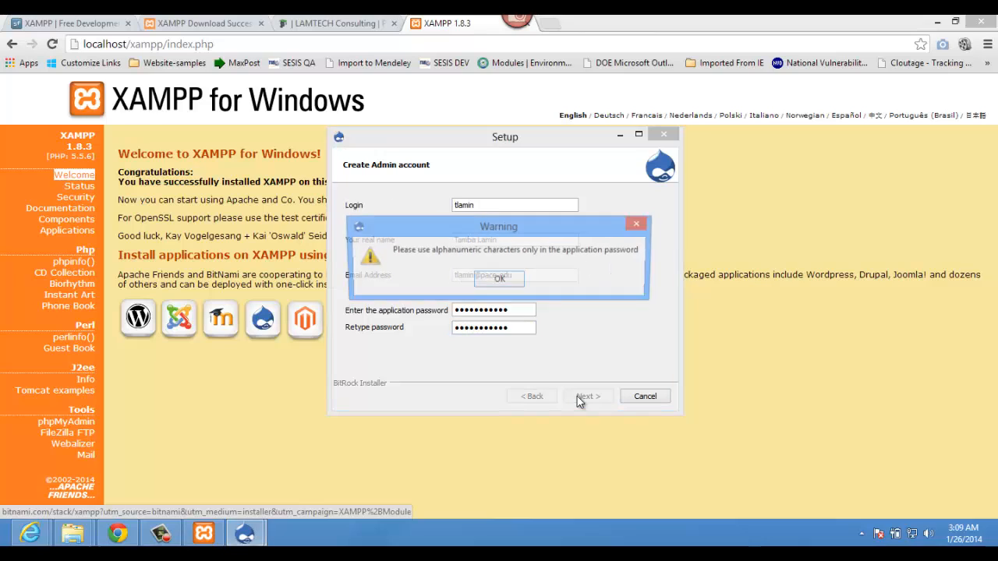
Step: Dismiss the alphanumeric password warning and re-enter the admin account details and password twice
{"action": "left_click", "coordinate": [499, 280]}
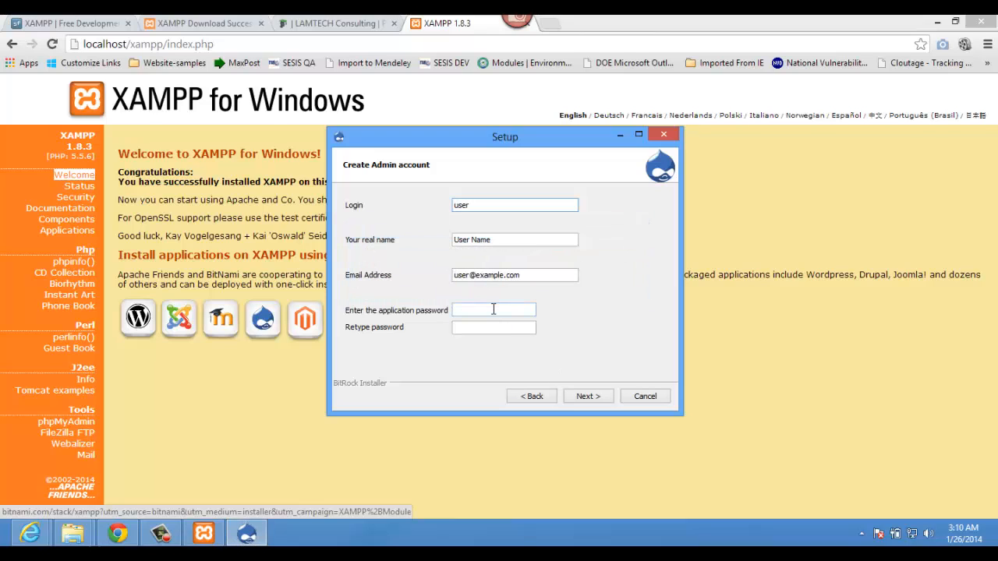
{"action": "left_click_drag", "start_coordinate": [478, 205], "coordinate": [415, 202]}
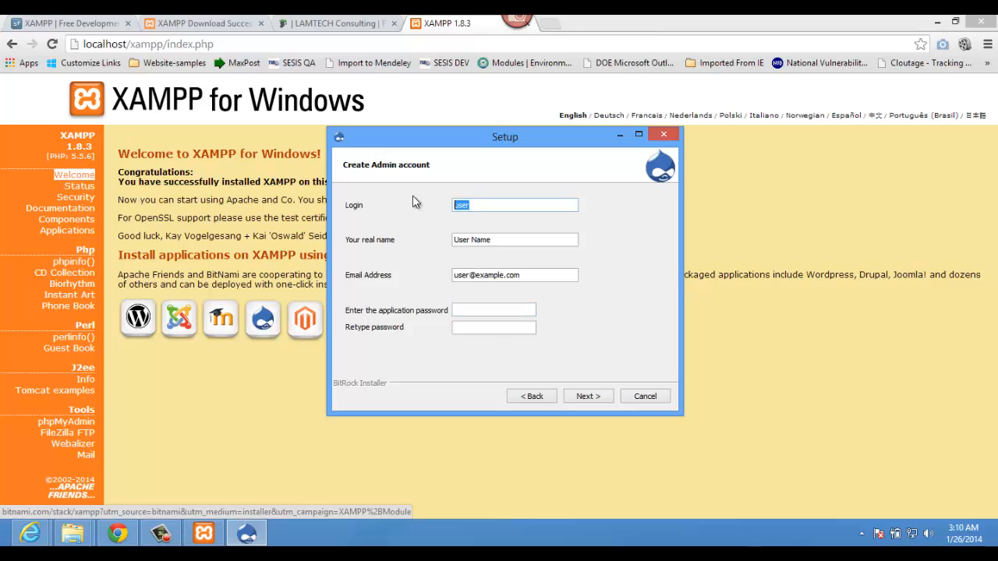
{"action": "type", "text": "tlamin"}
{"action": "key", "text": "Tab"}
{"action": "type", "text": "Tamb"}
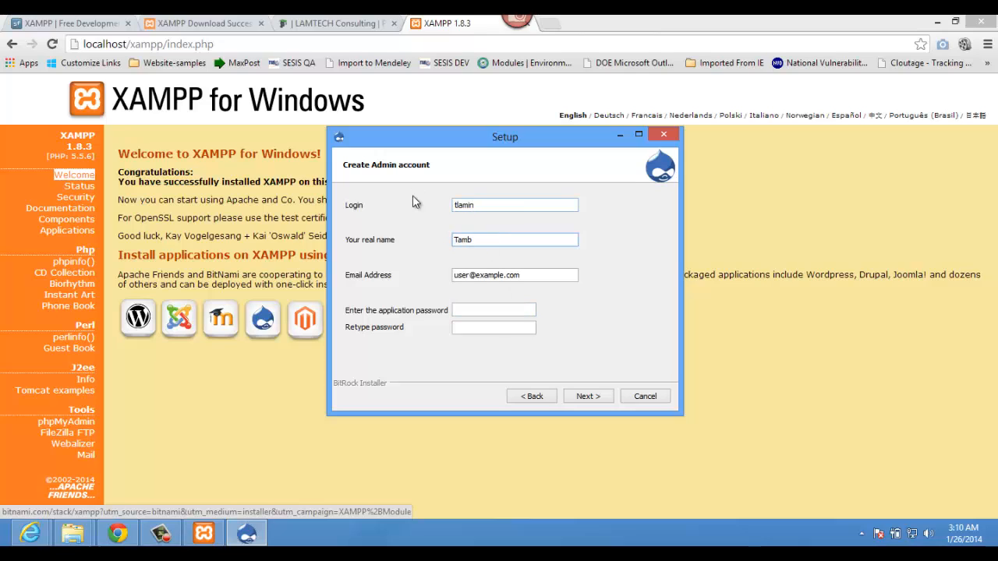
{"action": "key", "text": "Tab"}
{"action": "type", "text": "tlami"}
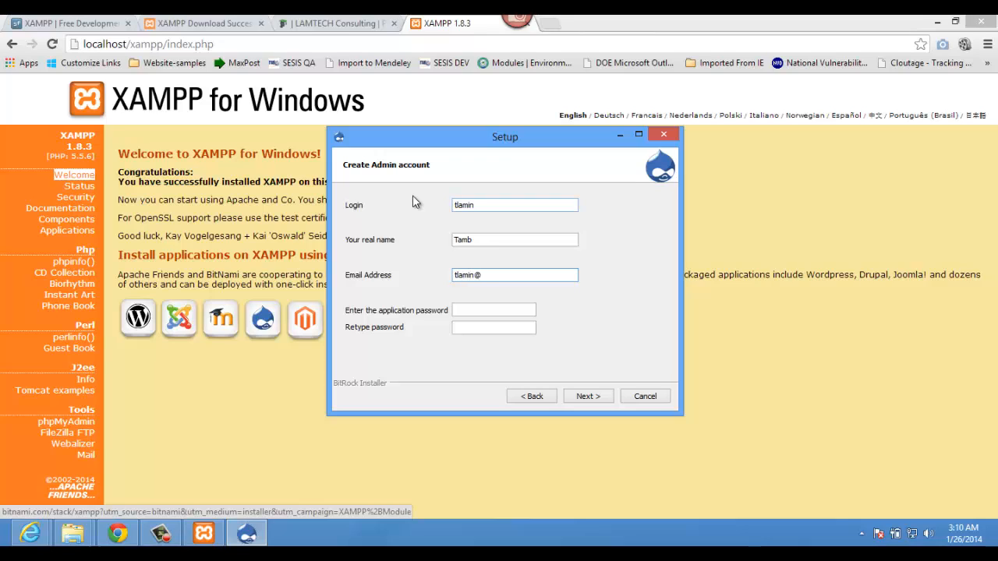
{"action": "key", "text": "Tab"}
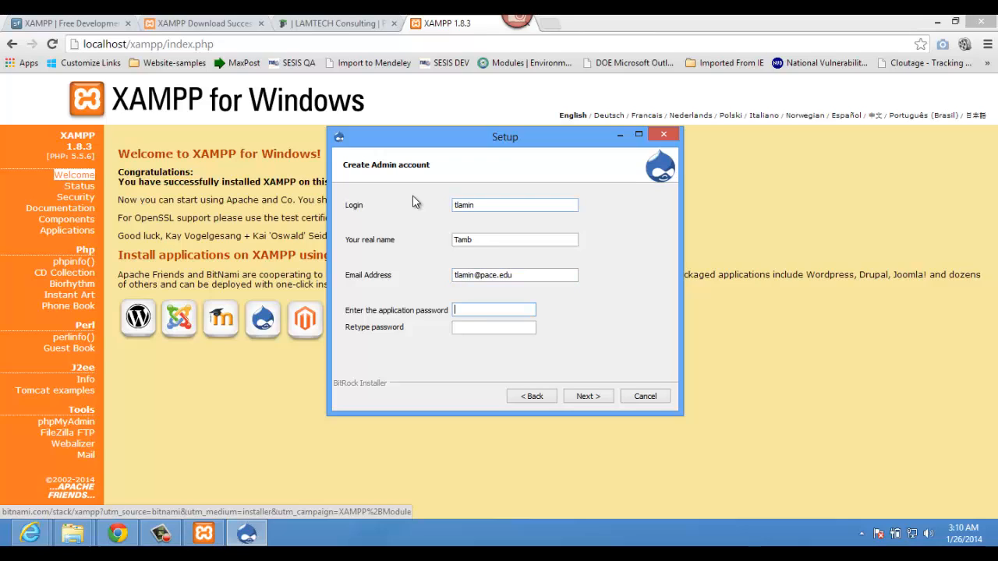
{"action": "type", "text": "*******"}
{"action": "key", "text": "Tab"}
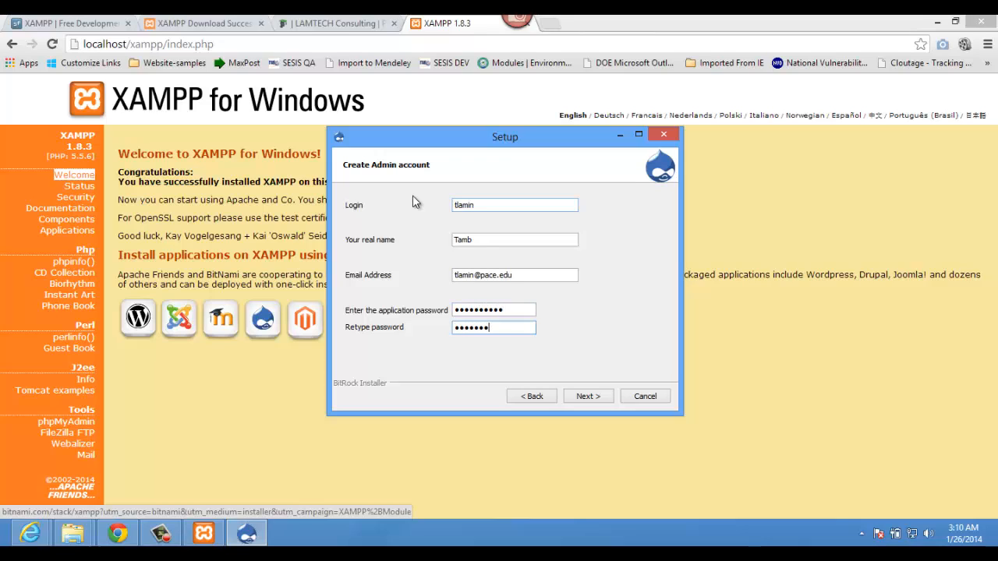
{"action": "type", "text": "**********"}
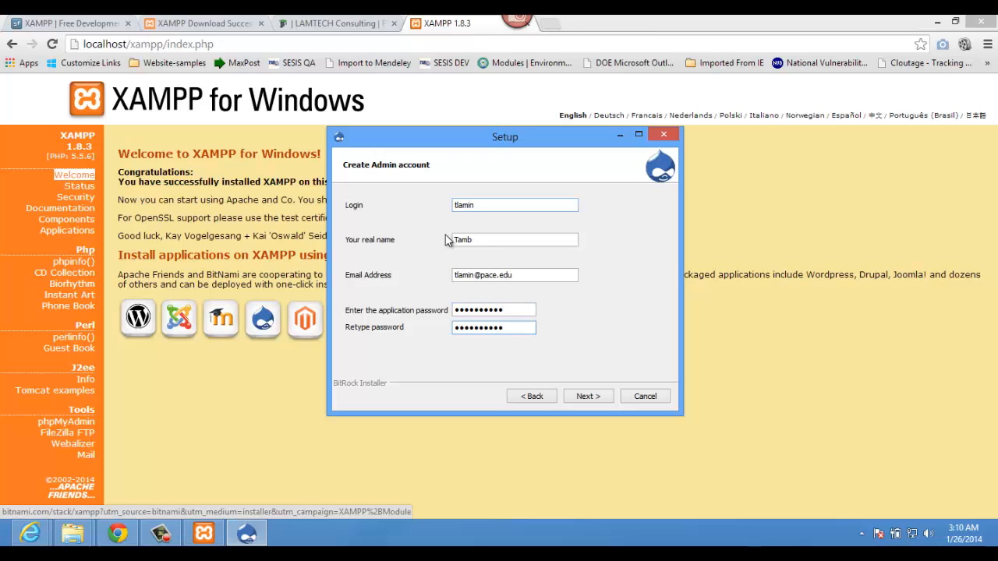
Step: Accept the admin account and rename the site to 'IT610 with XAMPP'
{"action": "left_click", "coordinate": [586, 397]}
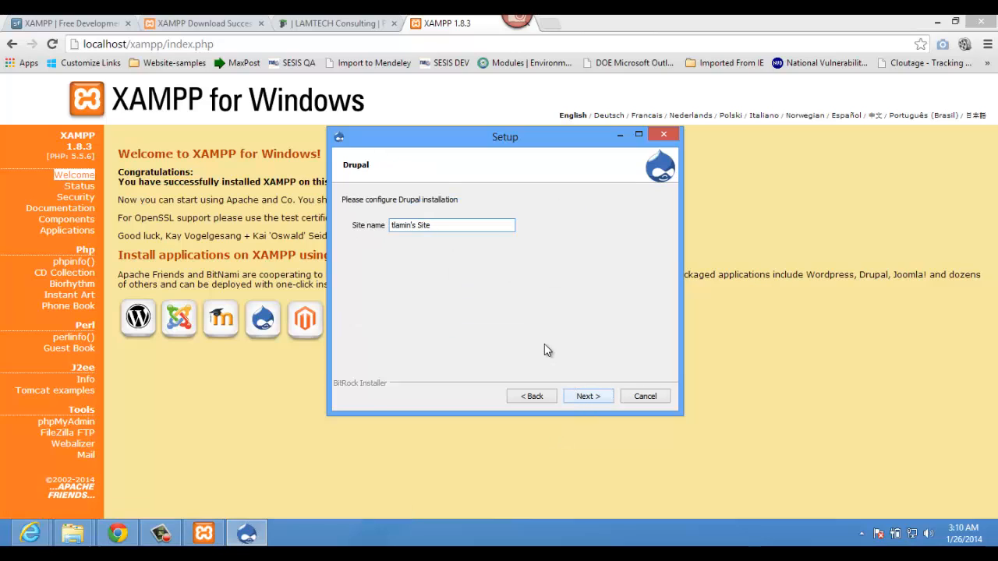
{"action": "left_click_drag", "start_coordinate": [442, 226], "coordinate": [330, 226]}
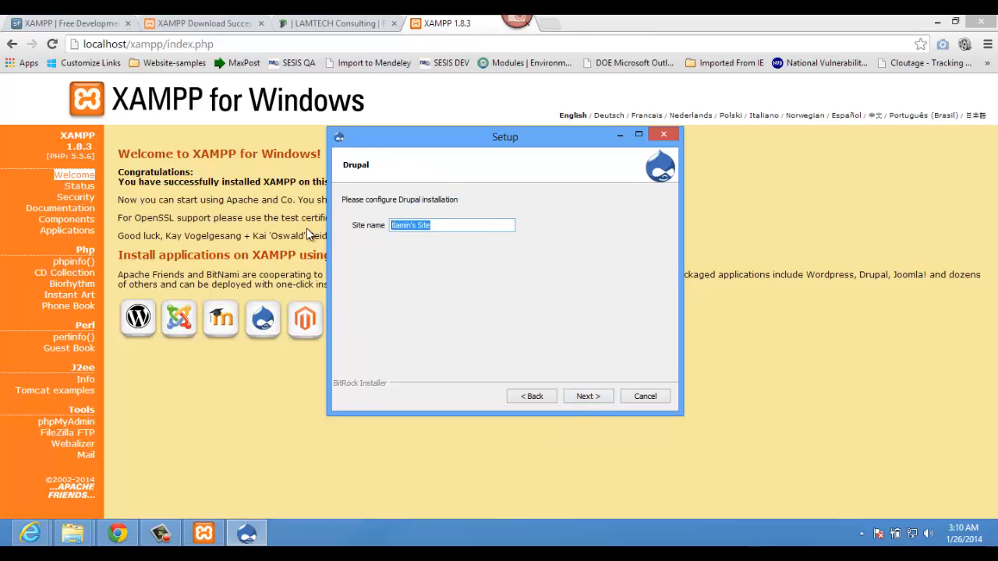
{"action": "type", "text": "IT 16"}
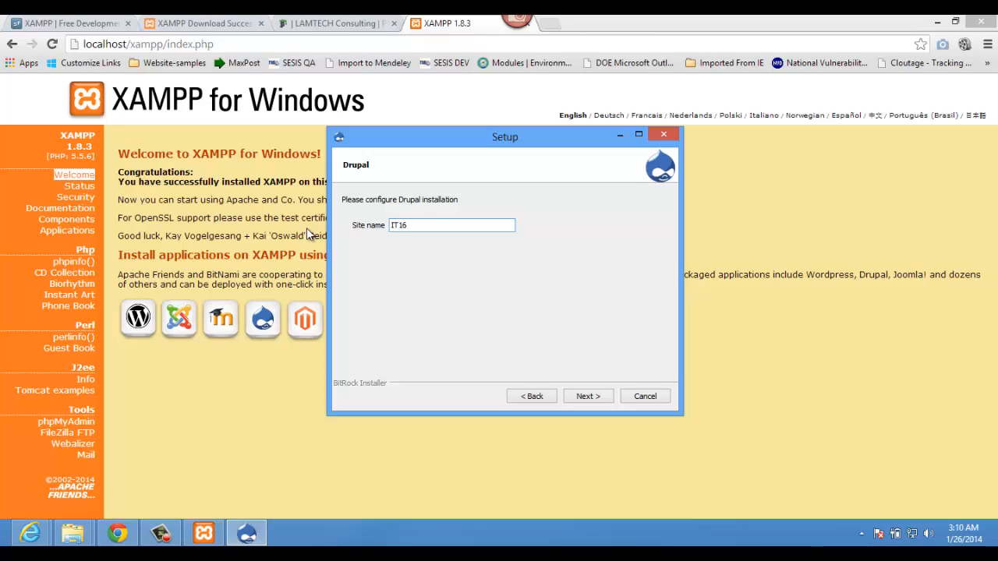
{"action": "key", "text": "BackSpace"}
{"action": "key", "text": "BackSpace"}
{"action": "key", "text": "BackSpace"}
{"action": "type", "text": "610 with"}
{"action": "type", "text": "XAMPP"}
Step: Leave mail support off, decline the cloud hosting information, and start the installation
{"action": "left_click", "coordinate": [581, 395]}
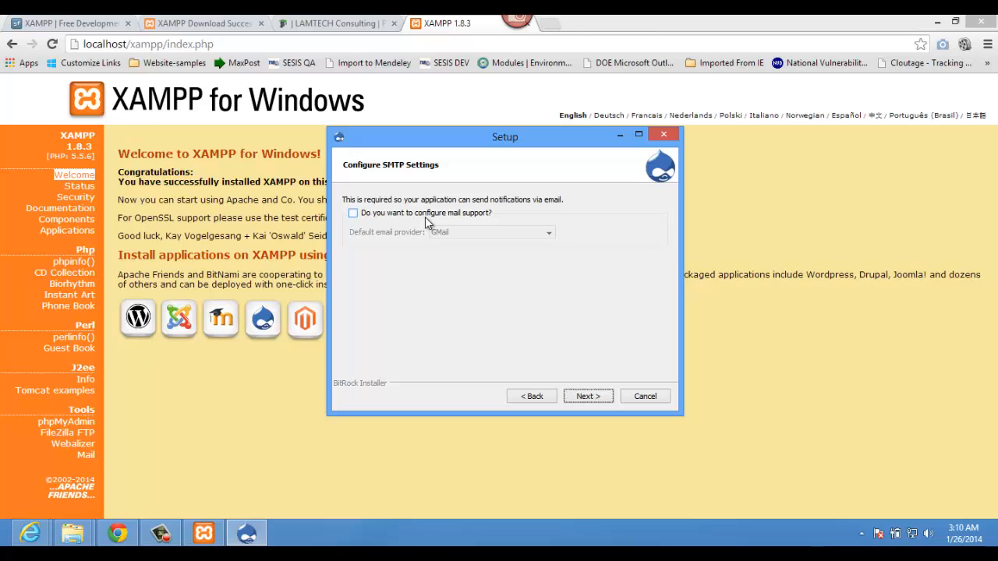
{"action": "left_click", "coordinate": [425, 217]}
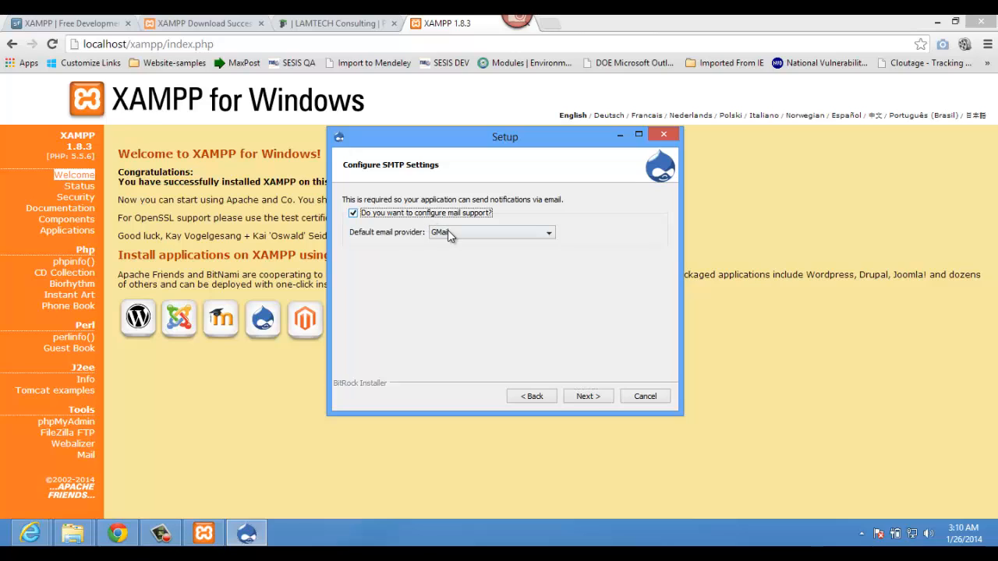
{"action": "left_click", "coordinate": [448, 234]}
{"action": "left_click", "coordinate": [449, 238]}
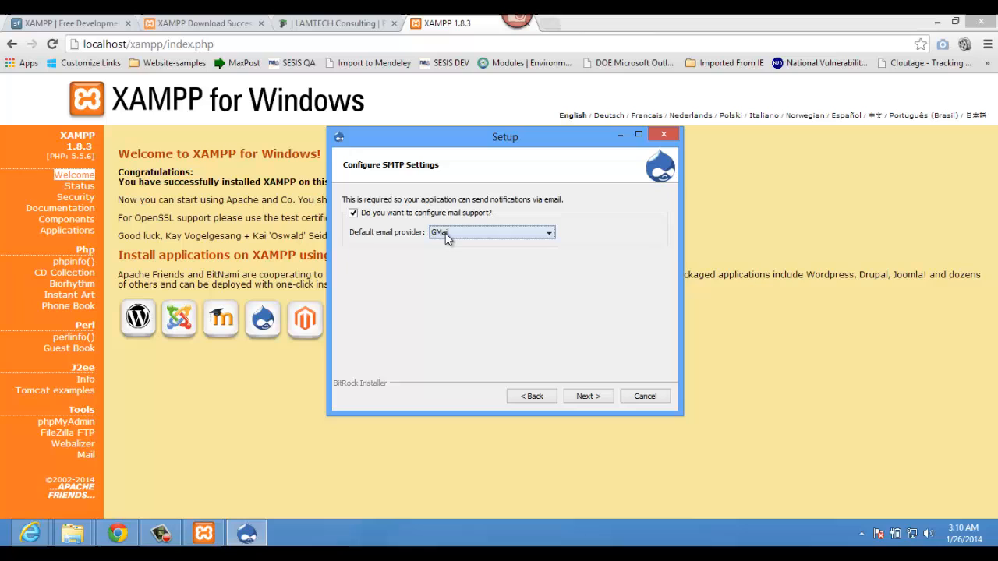
{"action": "left_click", "coordinate": [390, 217]}
{"action": "left_click", "coordinate": [588, 397]}
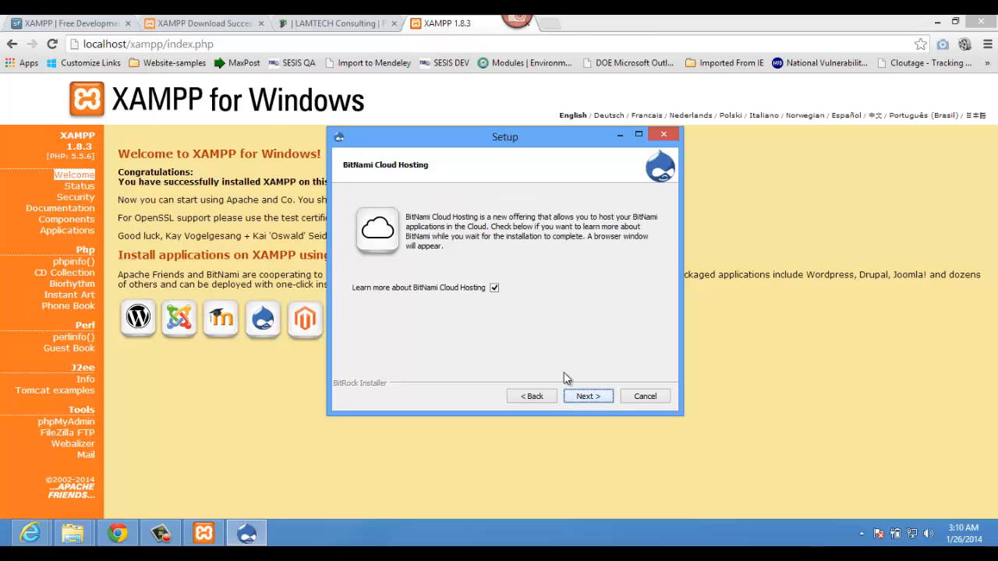
{"action": "left_click", "coordinate": [494, 289]}
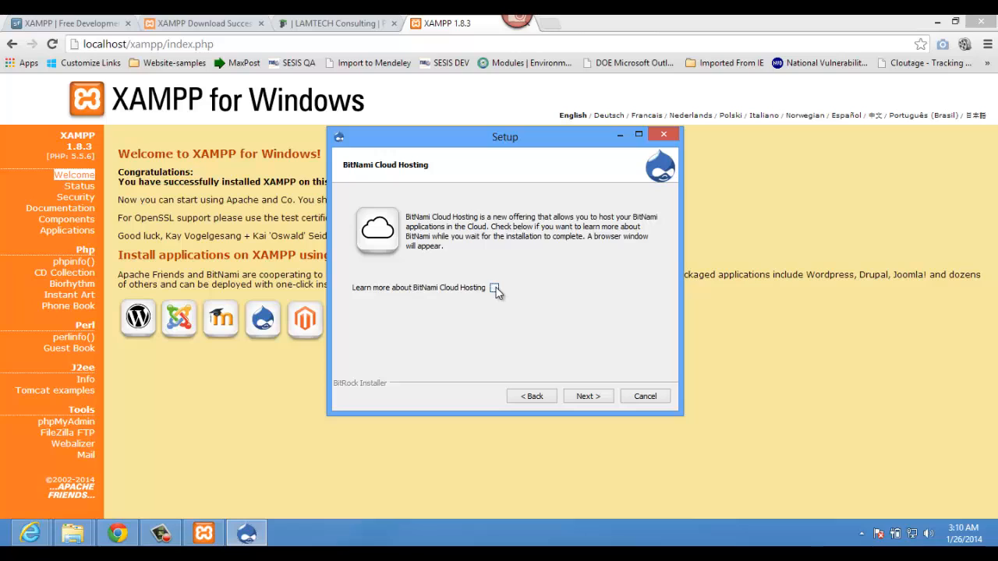
{"action": "left_click", "coordinate": [586, 398]}
{"action": "left_click", "coordinate": [583, 397]}
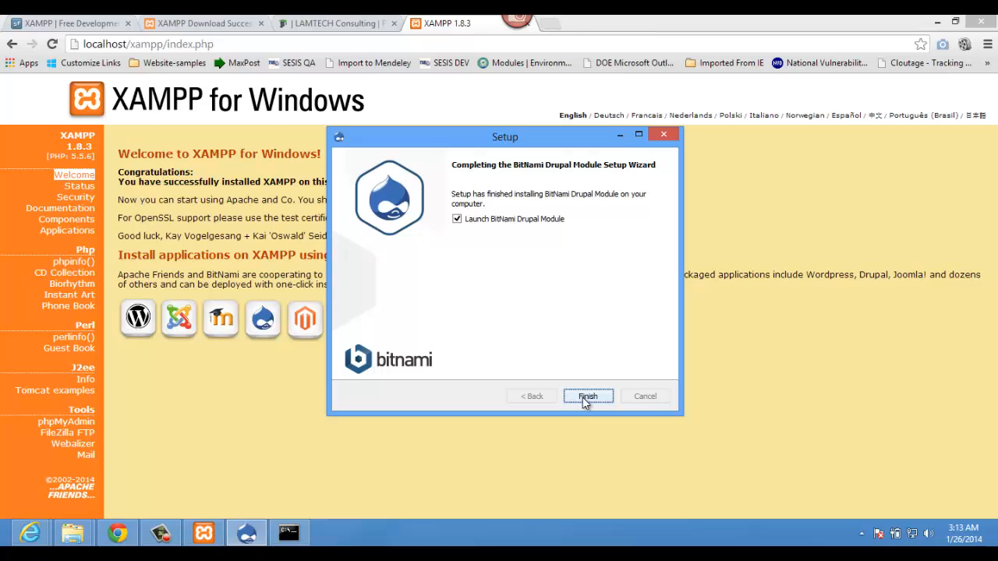
Step: Launch the Drupal site and enter the admin username and password in the User login block
{"action": "left_click", "coordinate": [587, 397]}
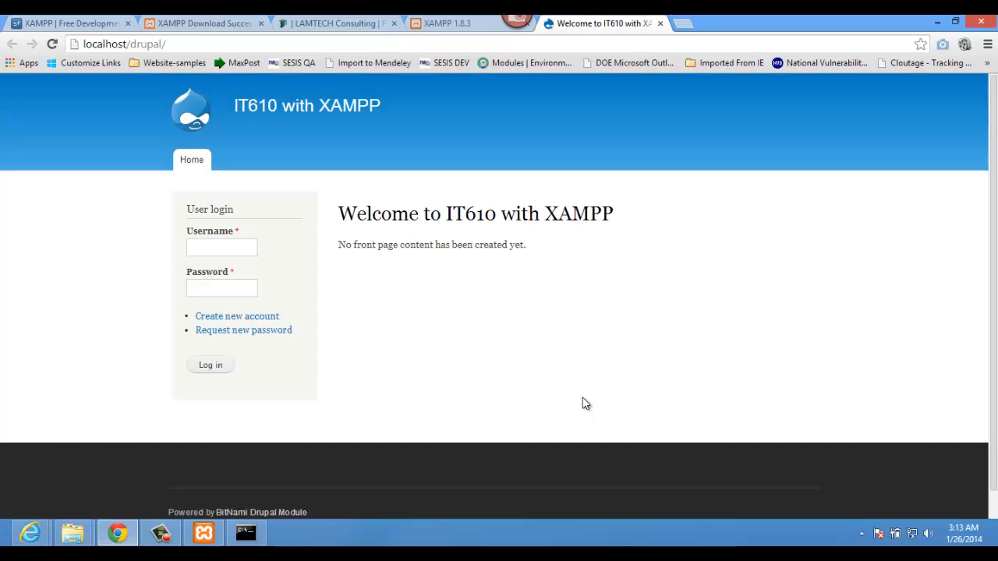
{"action": "left_click", "coordinate": [185, 43]}
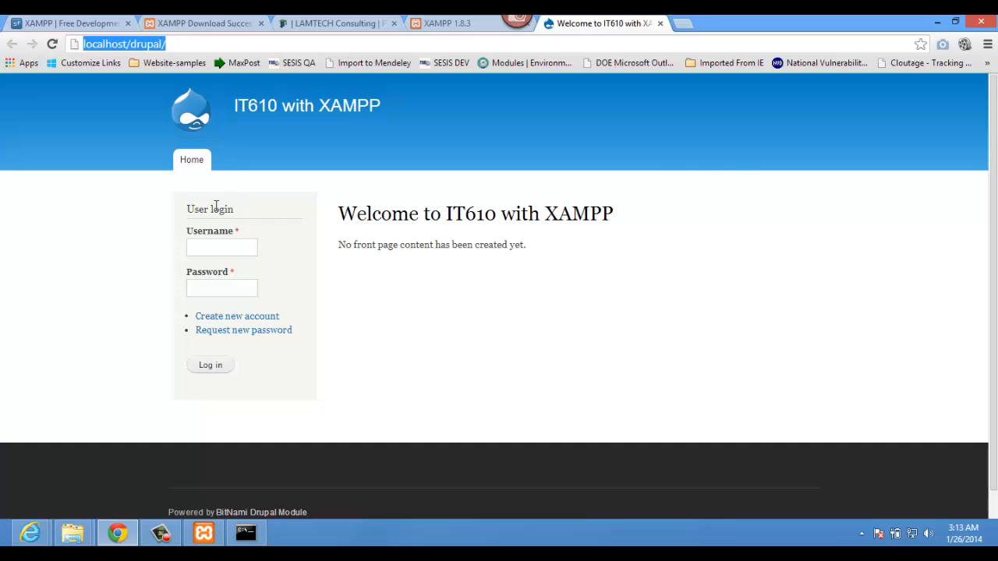
{"action": "left_click", "coordinate": [211, 247]}
{"action": "type", "text": "tlamin"}
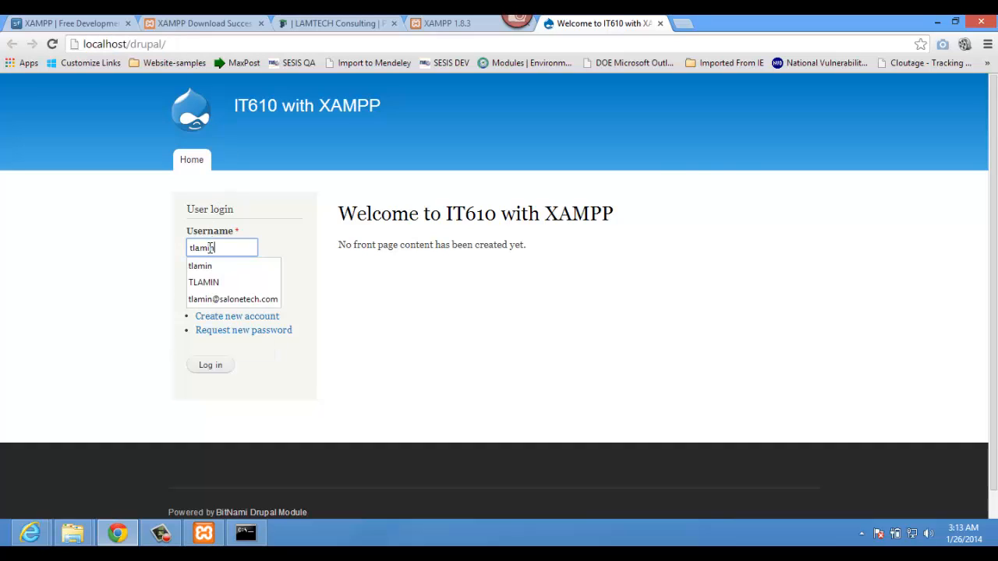
{"action": "key", "text": "Tab"}
{"action": "type", "text": "•••••••"}
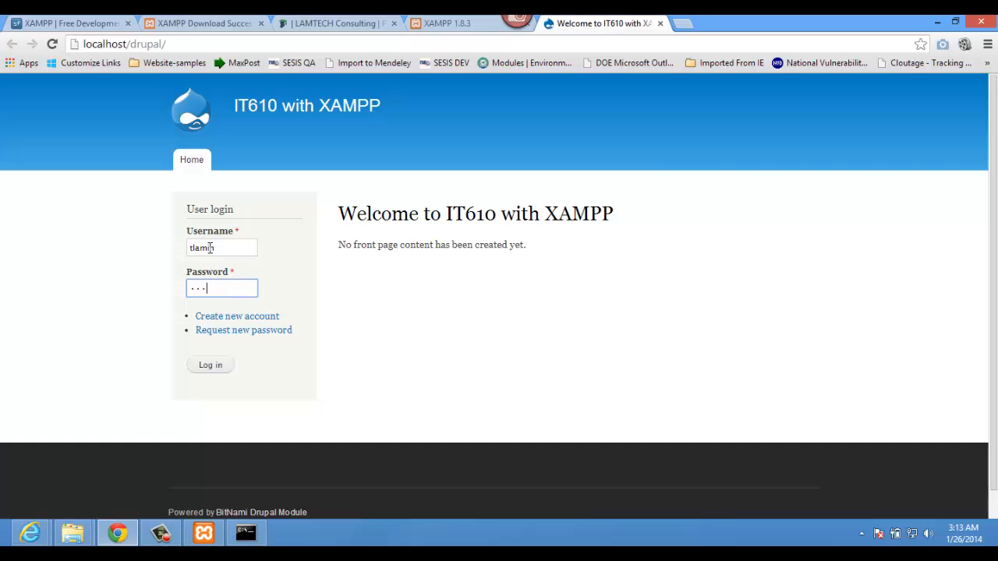
{"action": "key", "text": "BackSpace"}
{"action": "key", "text": "BackSpace"}
{"action": "key", "text": "BackSpace"}
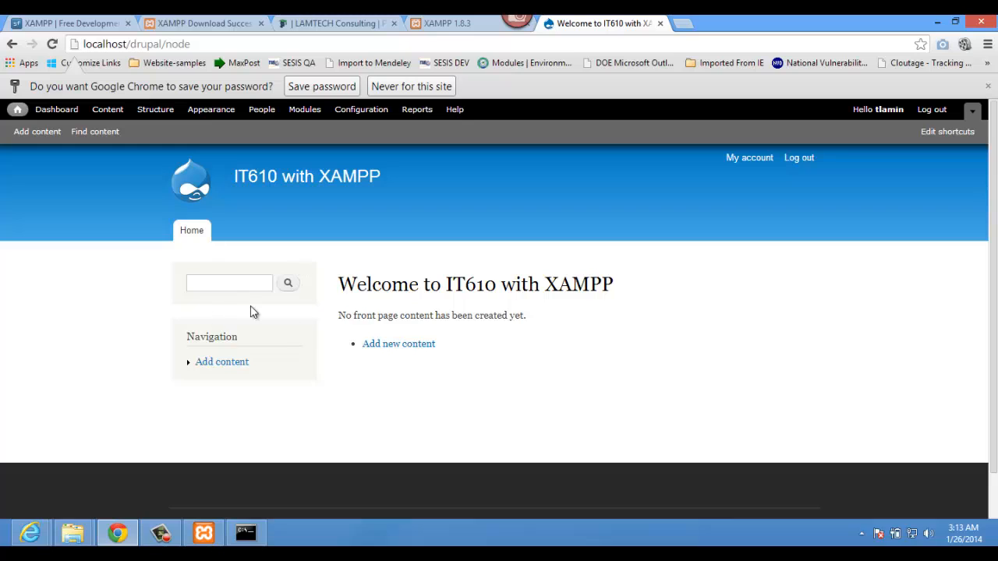
Step: Save the login password in Chrome, then close the 'Welcome to IT610 with XAMPP' tab
{"action": "left_click", "coordinate": [331, 91]}
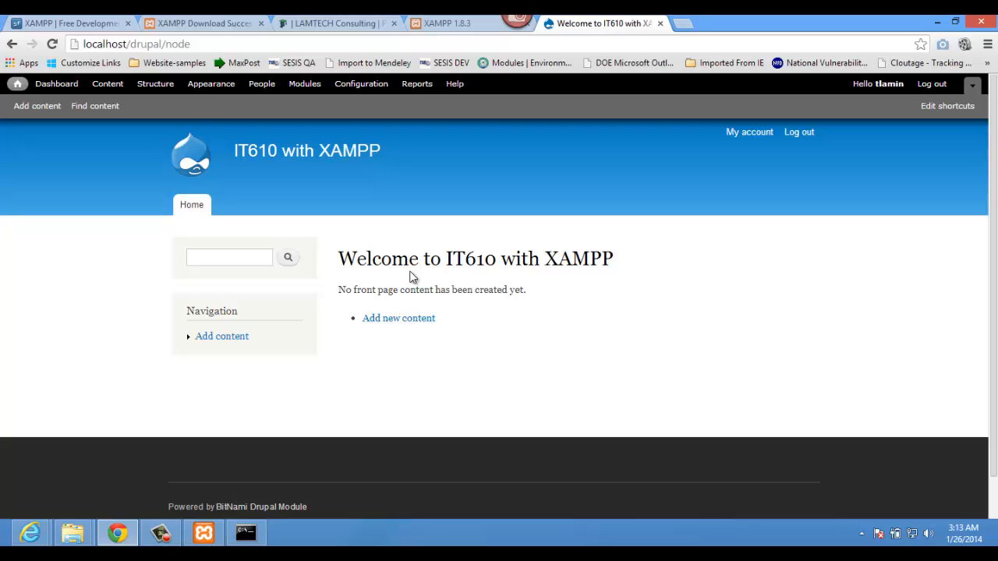
{"action": "scroll", "coordinate": [456, 317], "scroll_direction": "down", "scroll_amount": 1}
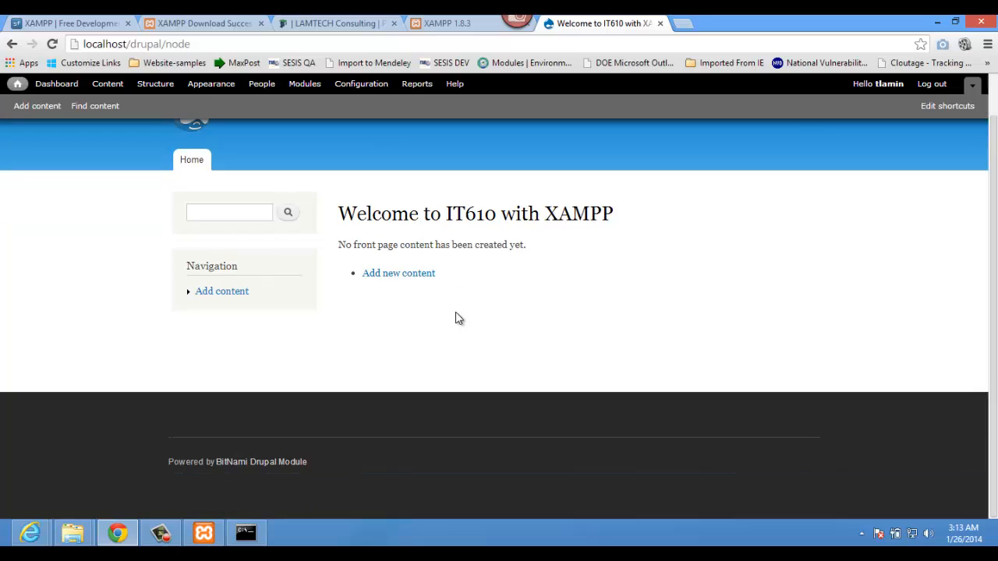
{"action": "scroll", "coordinate": [456, 317], "scroll_direction": "up", "scroll_amount": 1}
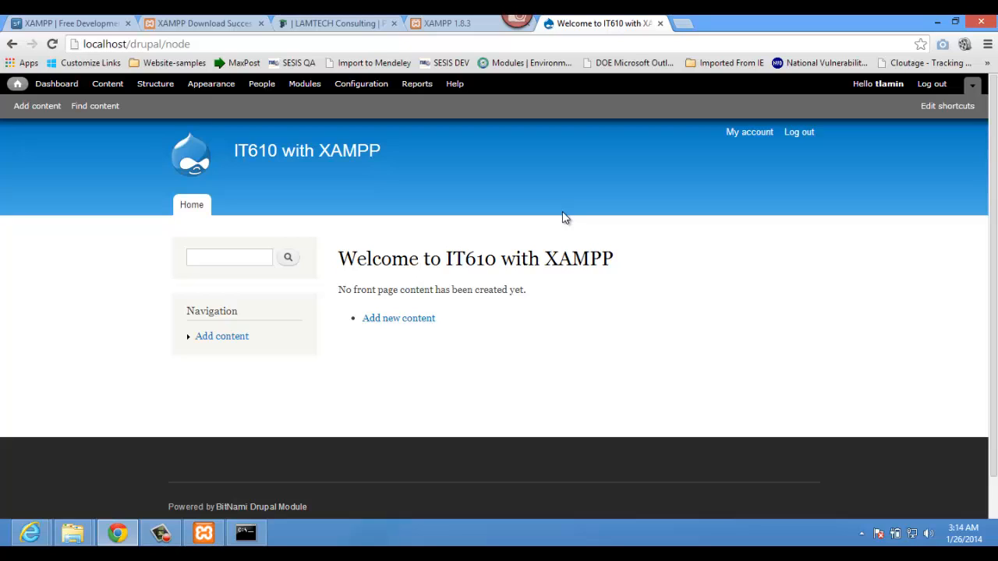
{"action": "left_click", "coordinate": [660, 24]}
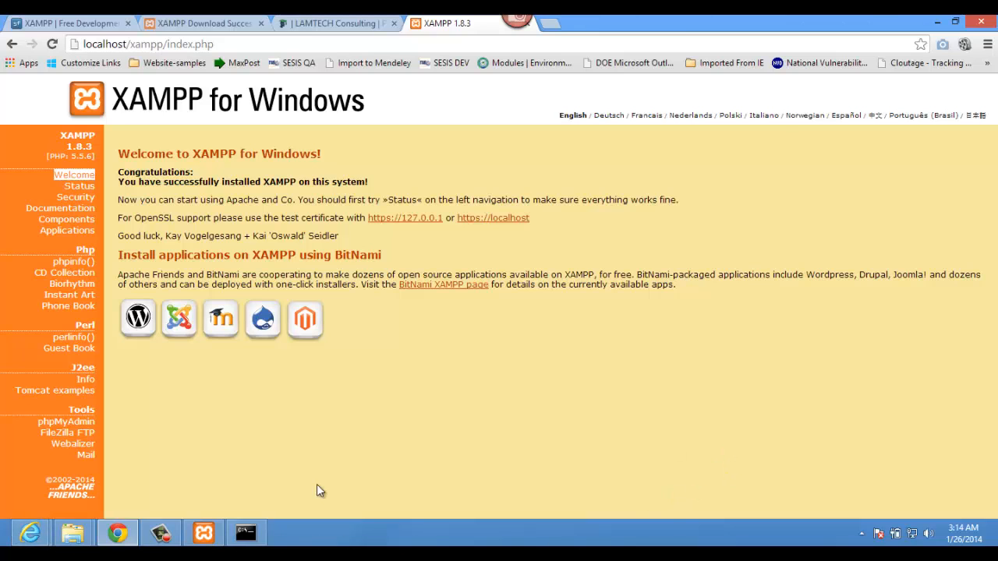
Step: Bring the XAMPP Control Panel to the front from the taskbar
{"action": "left_click", "coordinate": [205, 533]}
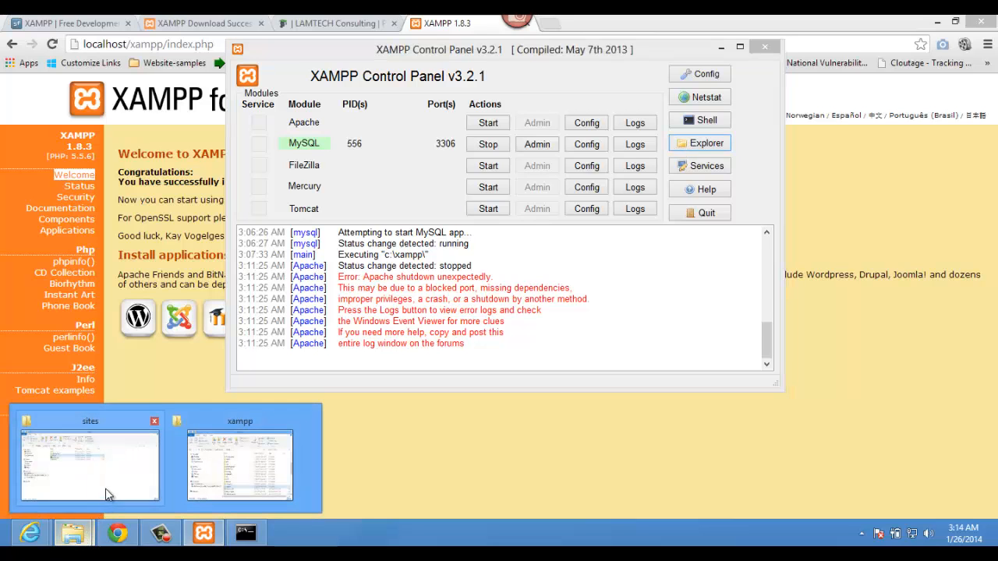
Step: In File Explorer, browse to C:\it610 and copy the drupal7 folder
{"action": "left_click", "coordinate": [106, 485]}
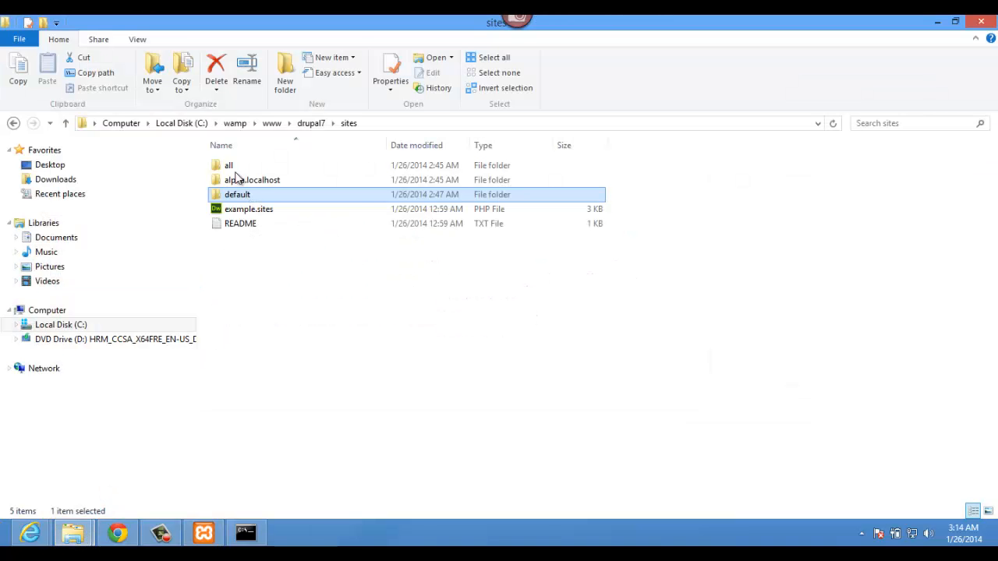
{"action": "left_click", "coordinate": [305, 124]}
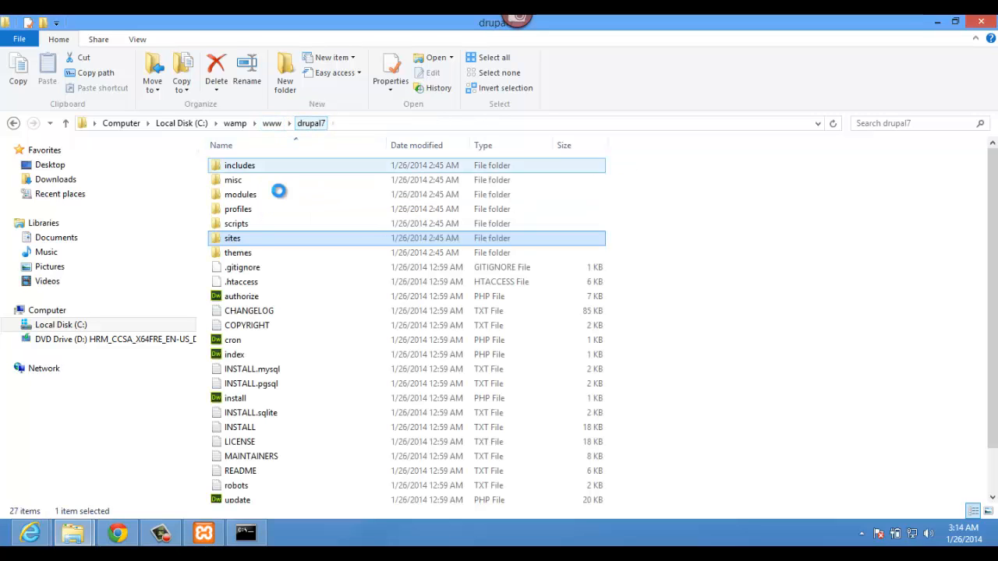
{"action": "left_click", "coordinate": [272, 124]}
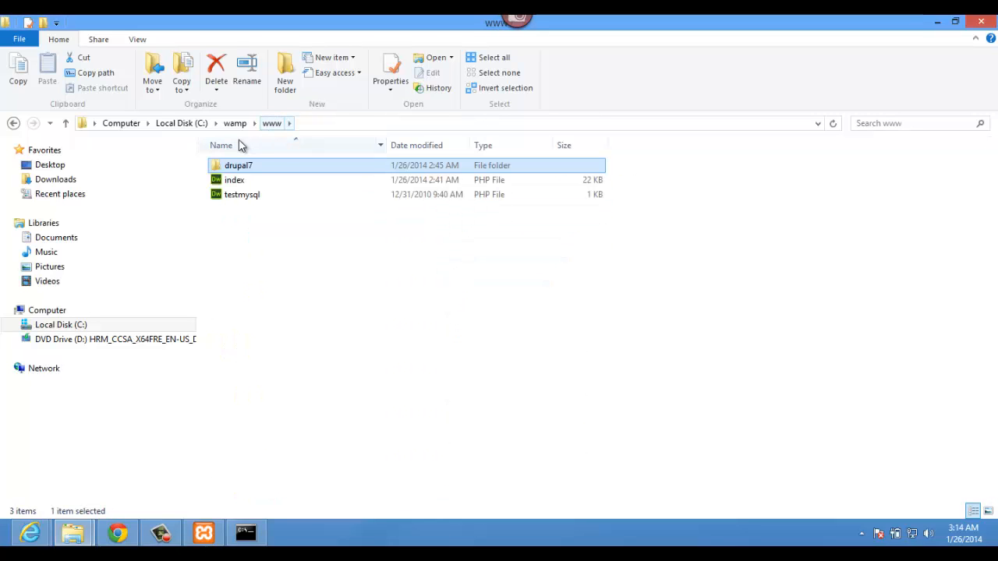
{"action": "left_click", "coordinate": [289, 128]}
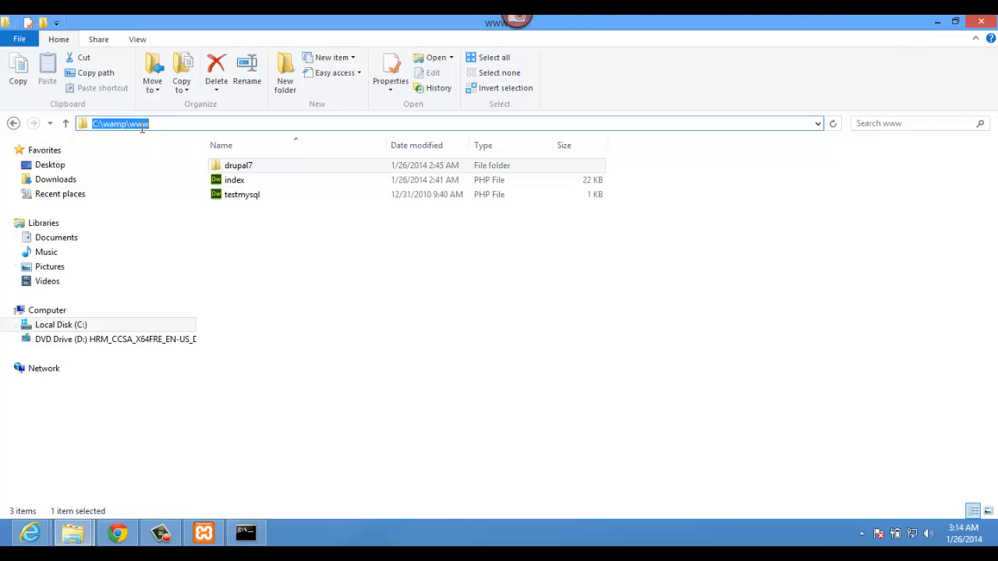
{"action": "left_click", "coordinate": [12, 125]}
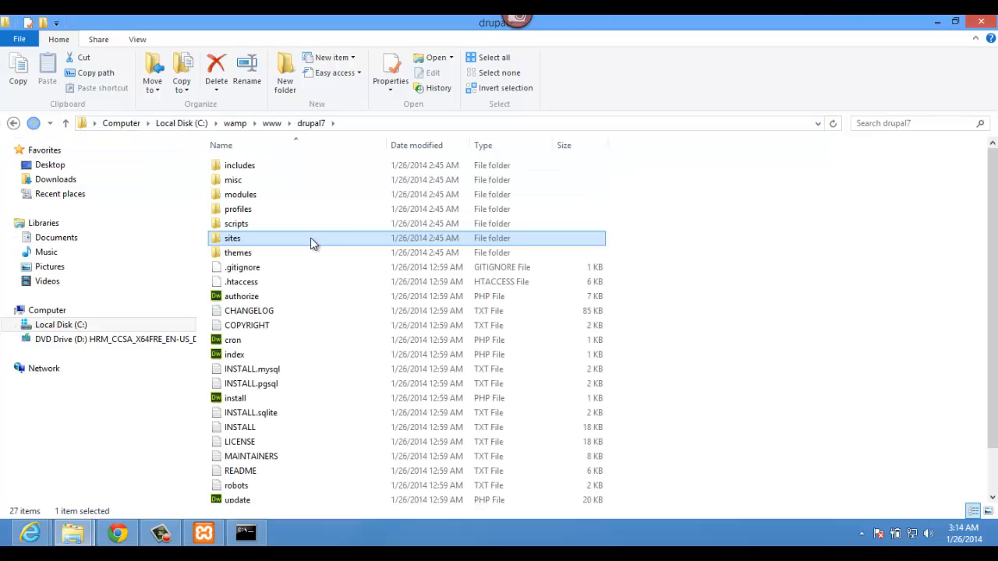
{"action": "left_click", "coordinate": [195, 124]}
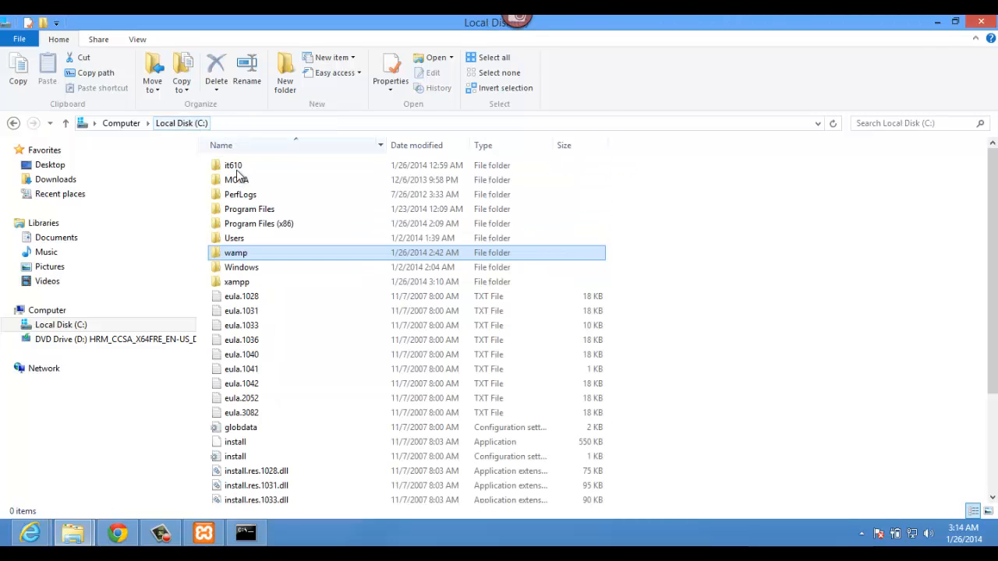
{"action": "double_click", "coordinate": [237, 169]}
{"action": "left_click", "coordinate": [238, 168]}
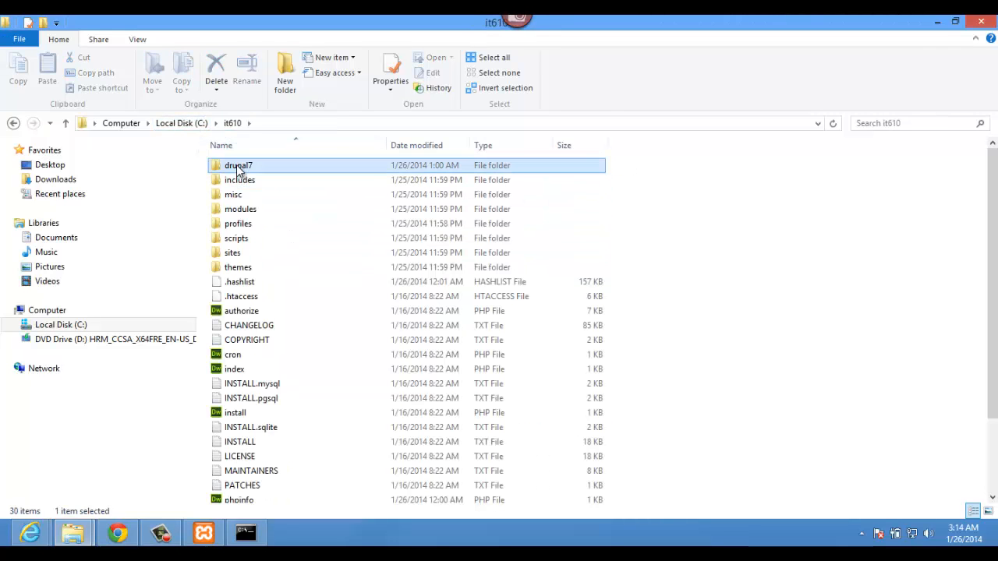
{"action": "key", "text": "ctrl+c"}
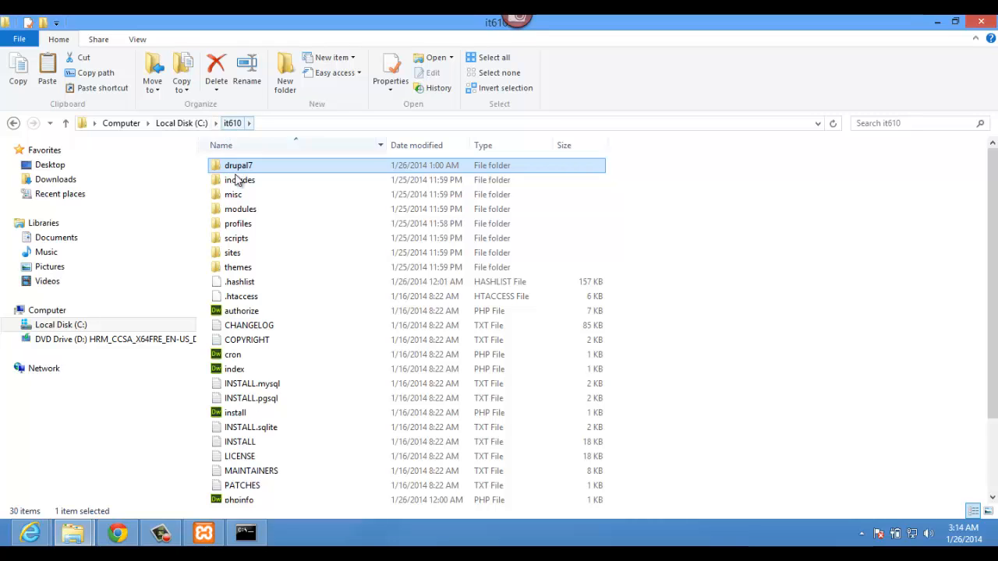
Step: Open C:\xampp, briefly look inside webdav, and go back to xampp
{"action": "left_click", "coordinate": [195, 125]}
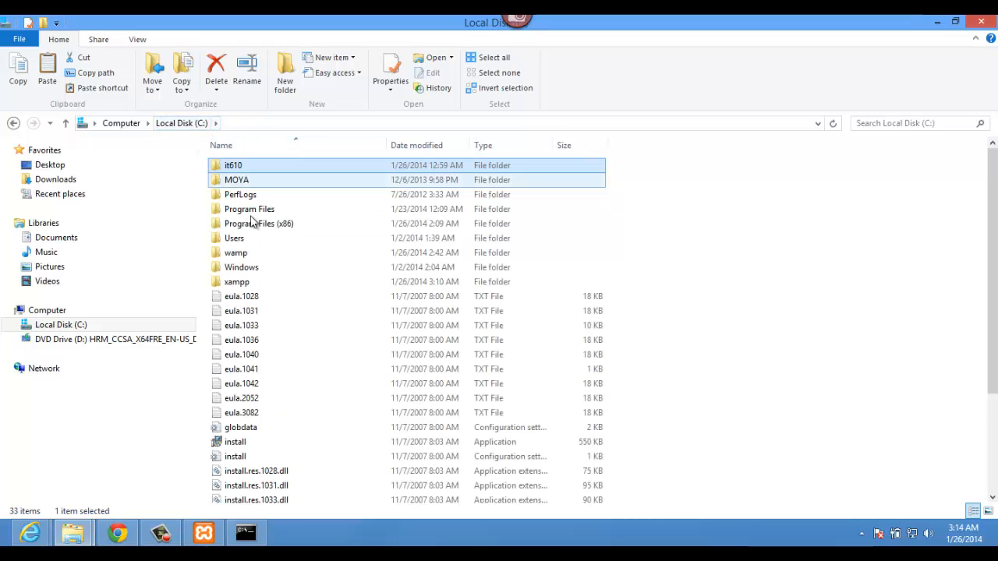
{"action": "double_click", "coordinate": [236, 283]}
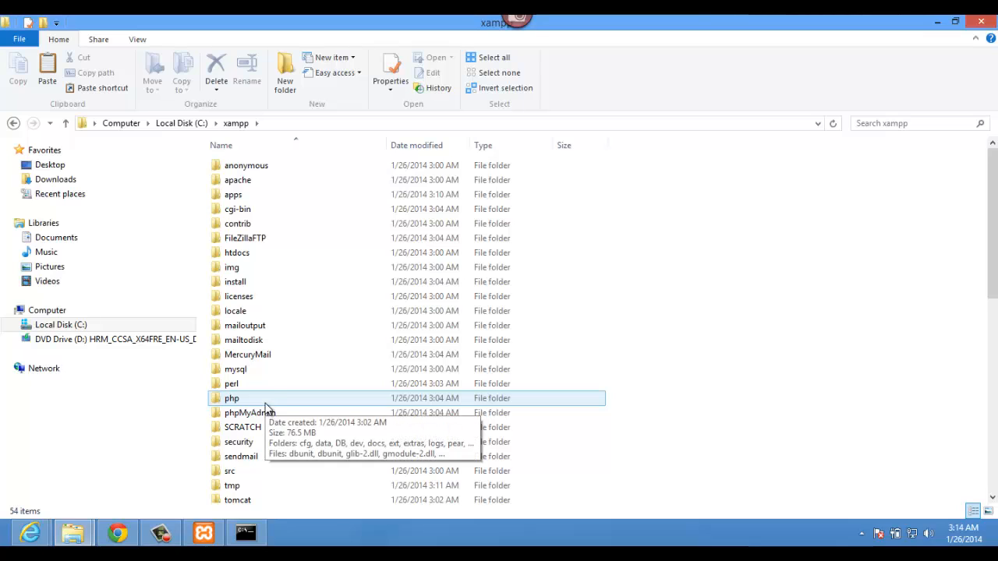
{"action": "scroll", "coordinate": [265, 409], "scroll_direction": "down", "scroll_amount": 3}
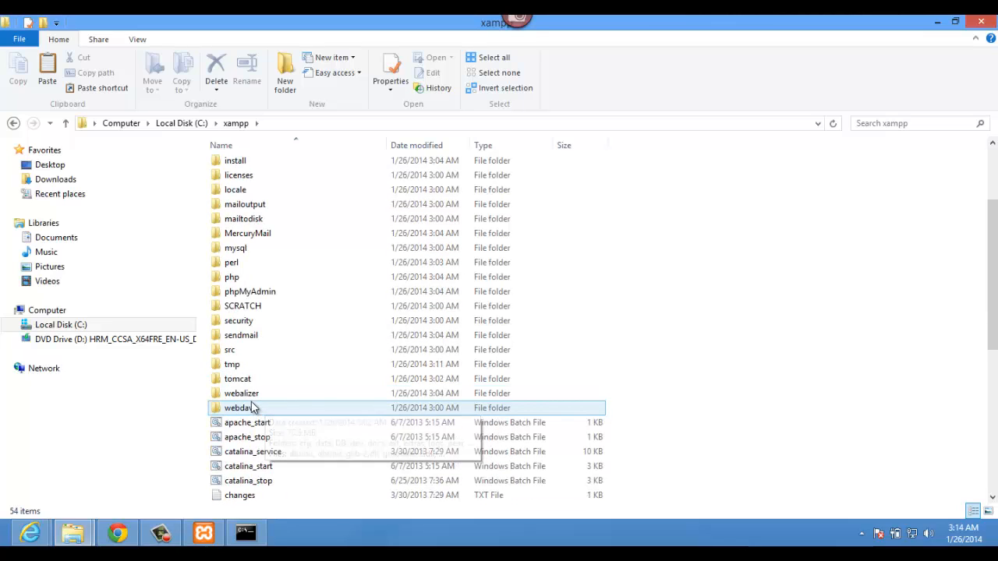
{"action": "double_click", "coordinate": [259, 410]}
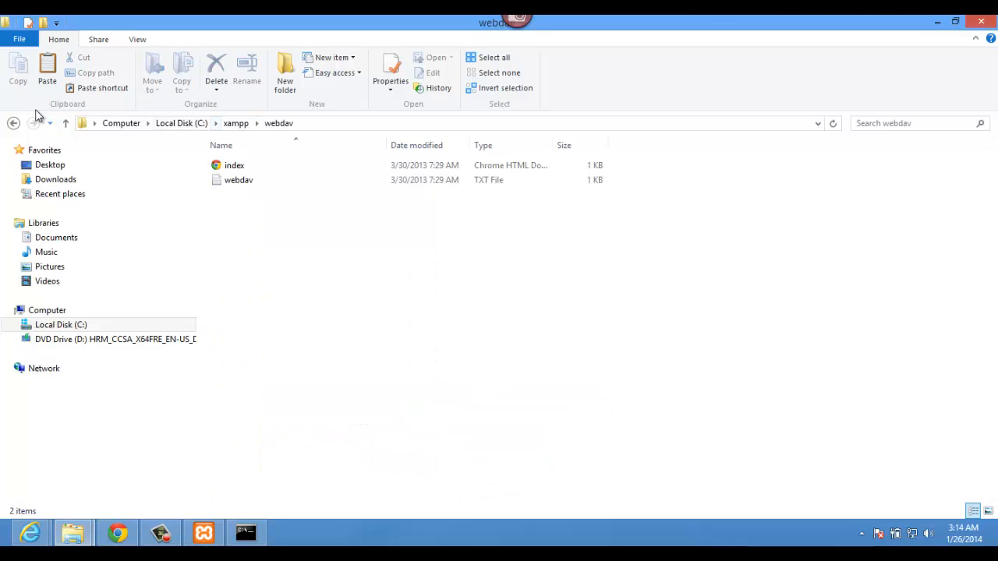
{"action": "left_click", "coordinate": [14, 123]}
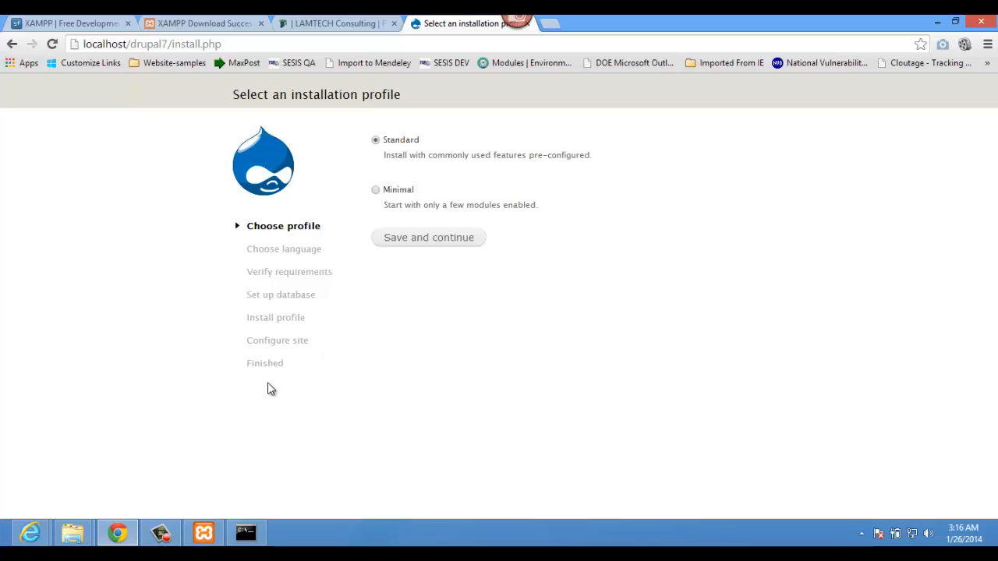
{"action": "mouse_move", "coordinate": [72, 533]}
{"action": "left_click", "coordinate": [224, 495]}
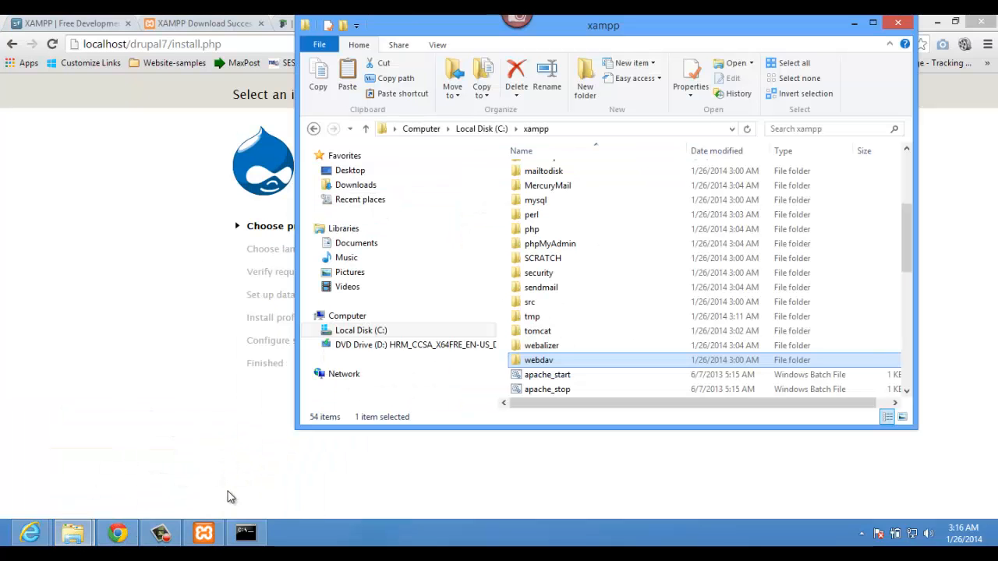
{"action": "left_click", "coordinate": [870, 24]}
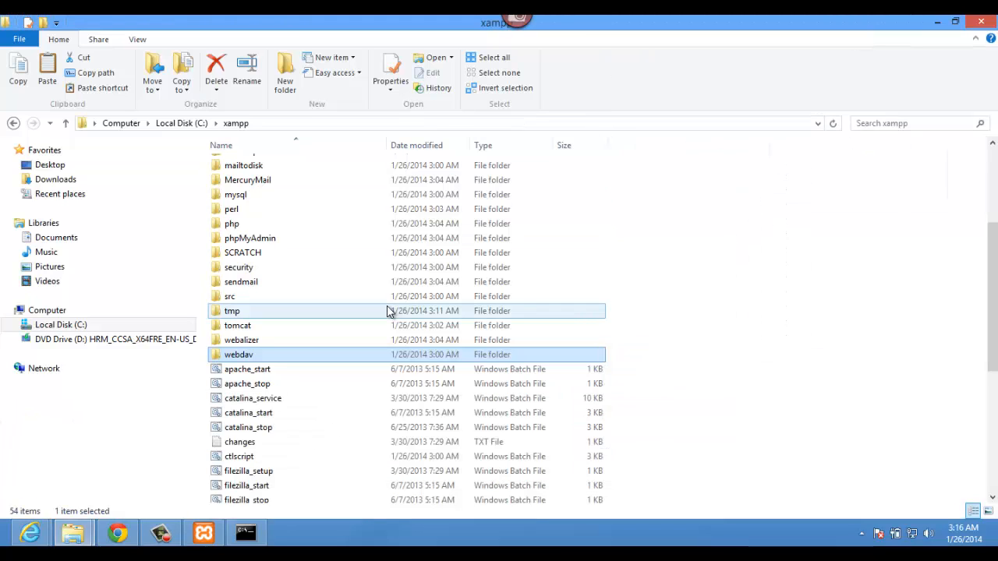
{"action": "scroll", "coordinate": [390, 311], "scroll_direction": "up", "scroll_amount": 4}
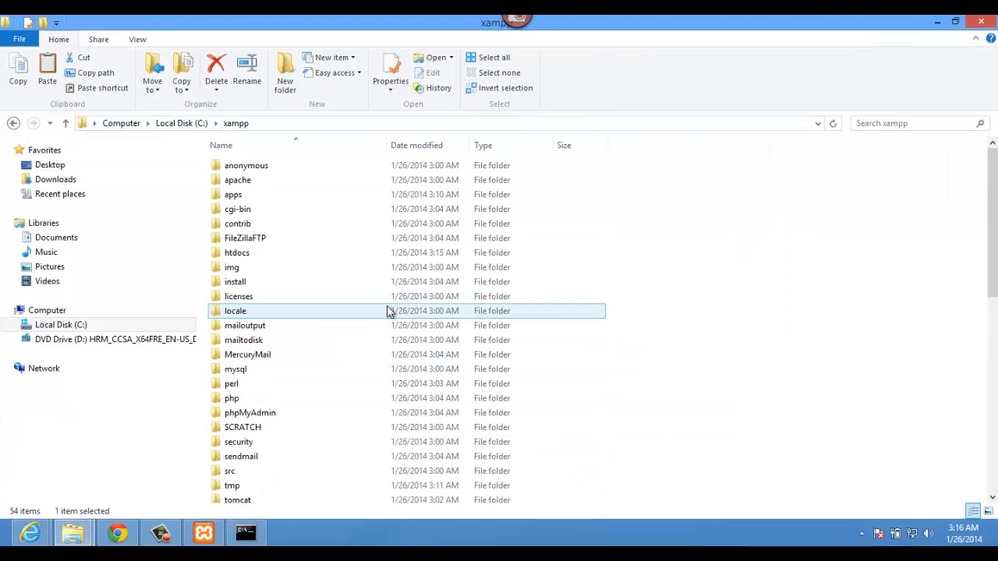
{"action": "double_click", "coordinate": [238, 254]}
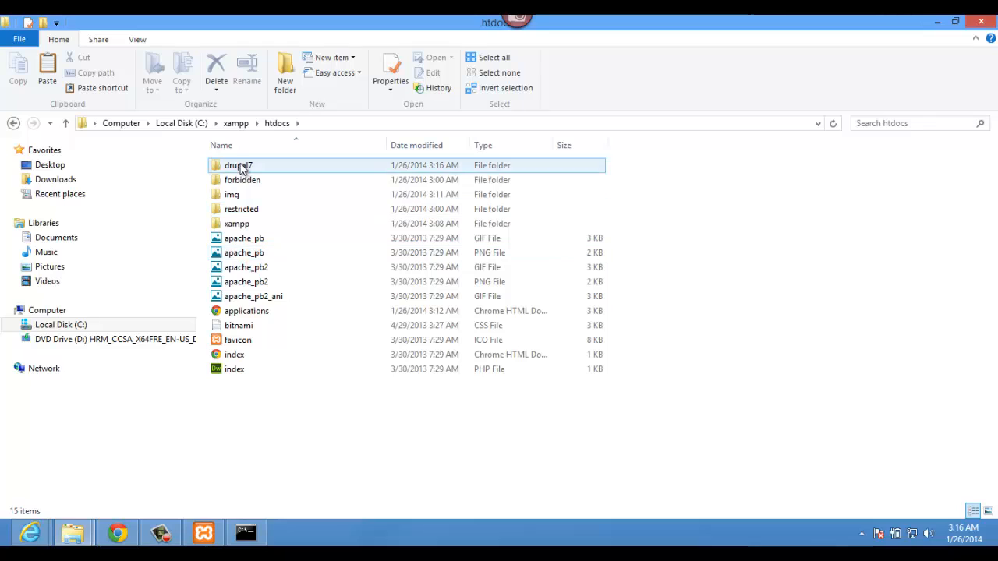
{"action": "left_click", "coordinate": [216, 123]}
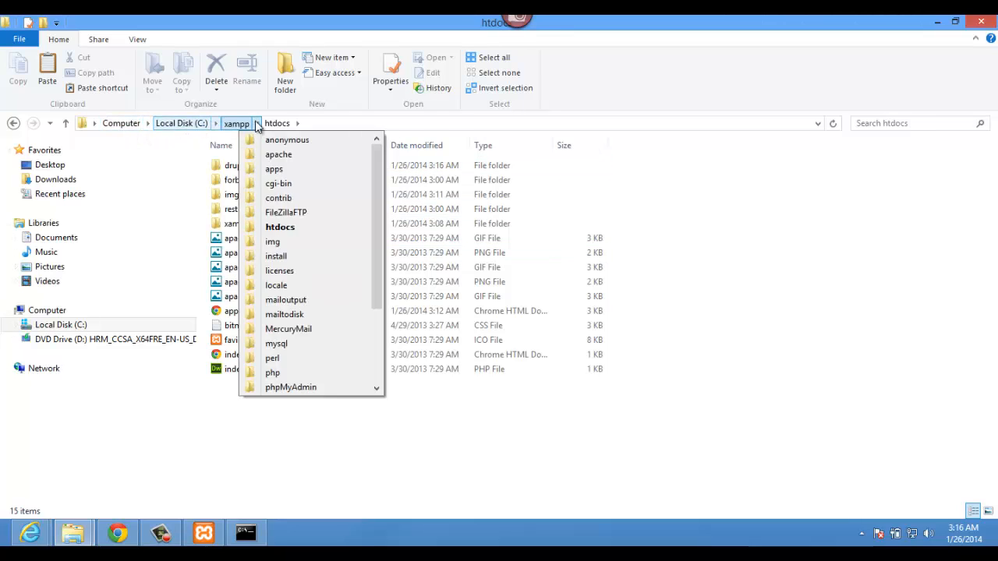
{"action": "left_click", "coordinate": [301, 123]}
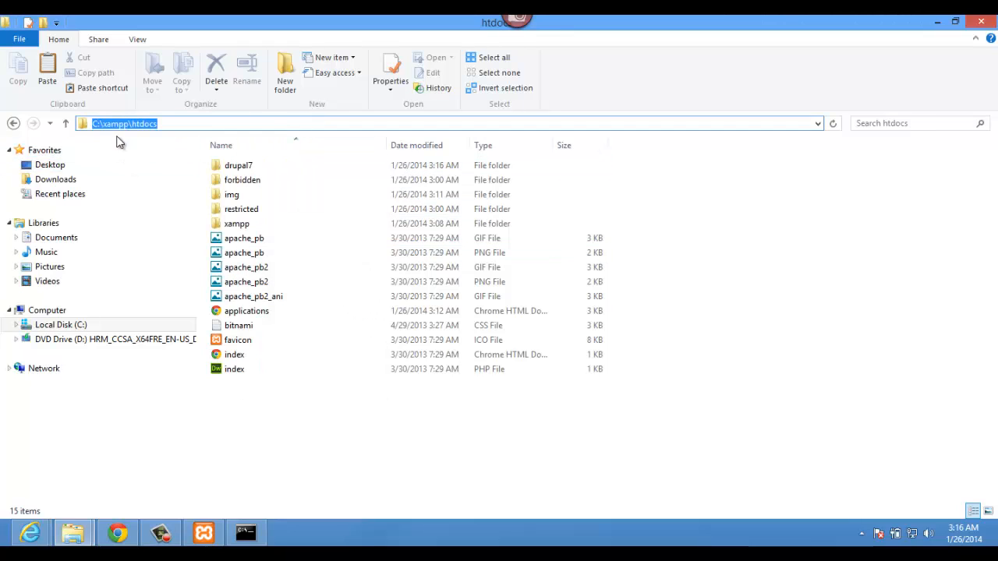
{"action": "left_click", "coordinate": [167, 126]}
{"action": "left_click_drag", "start_coordinate": [137, 121], "coordinate": [72, 122]}
{"action": "left_click", "coordinate": [166, 125]}
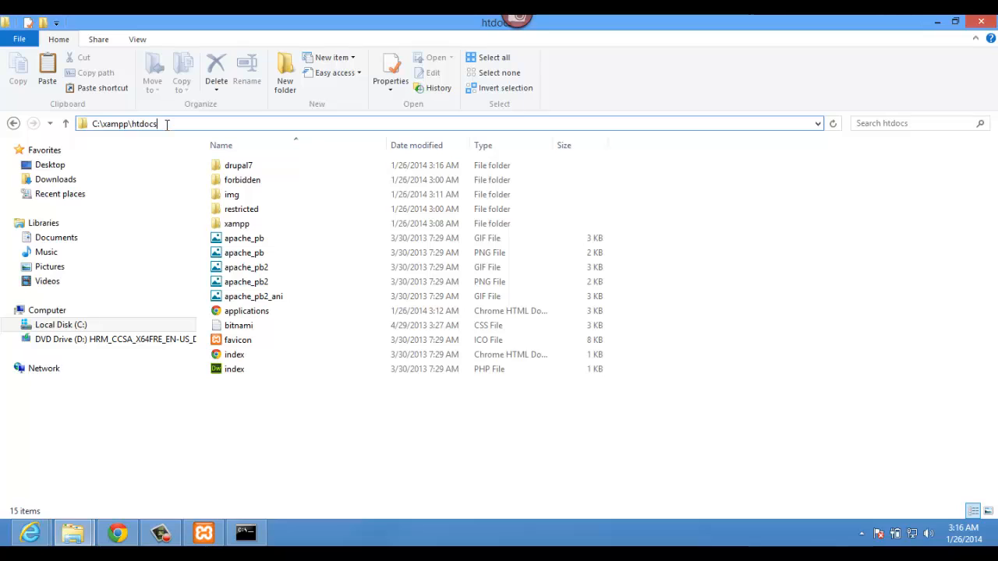
{"action": "left_click_drag", "start_coordinate": [167, 124], "coordinate": [72, 123]}
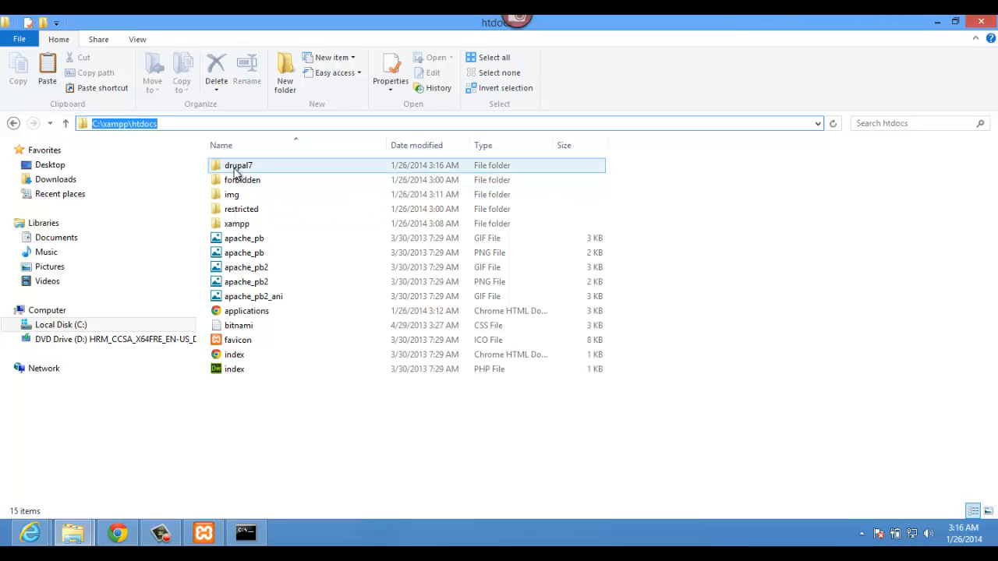
{"action": "double_click", "coordinate": [235, 169]}
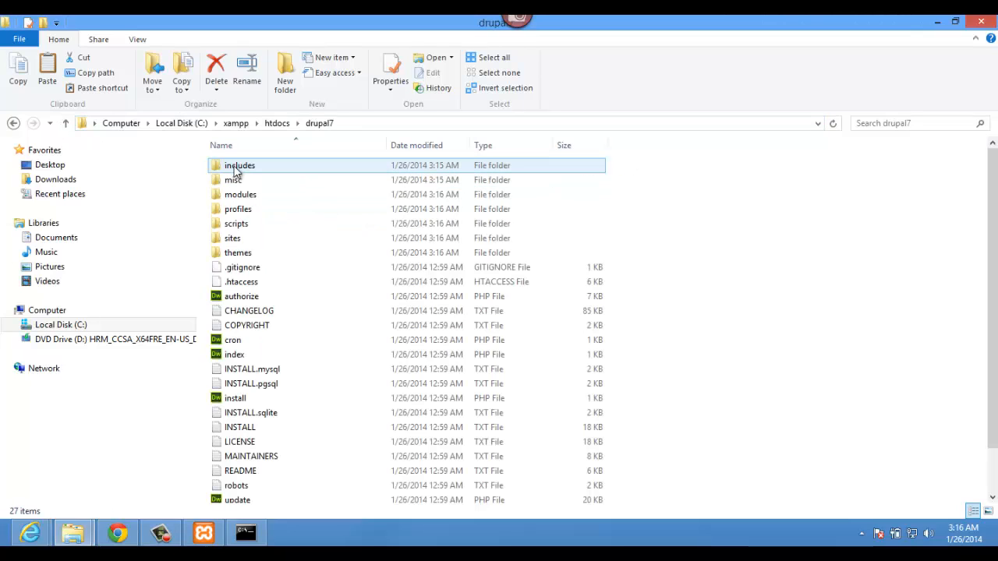
{"action": "scroll", "coordinate": [331, 496], "scroll_direction": "down", "scroll_amount": 2}
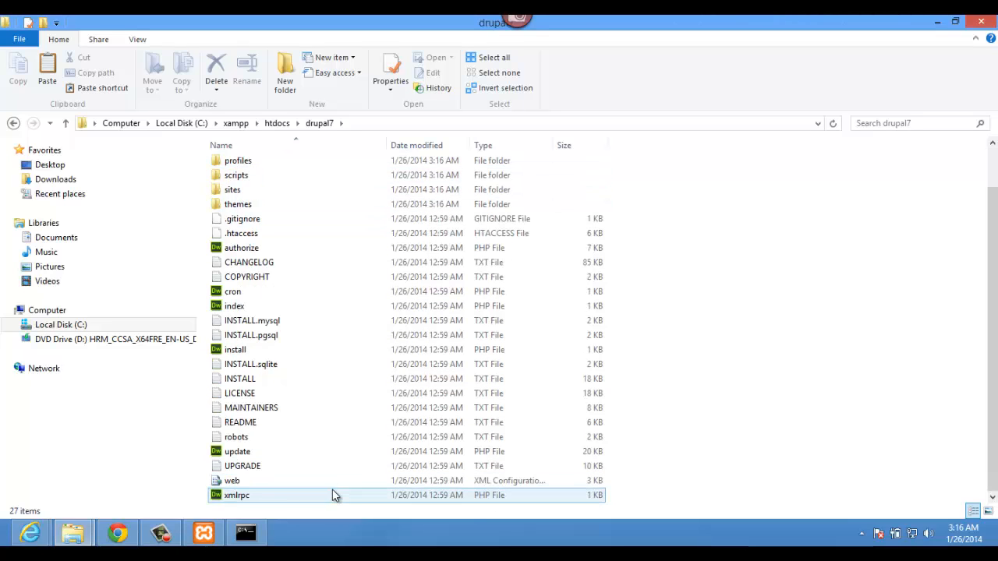
{"action": "scroll", "coordinate": [328, 451], "scroll_direction": "up", "scroll_amount": 2}
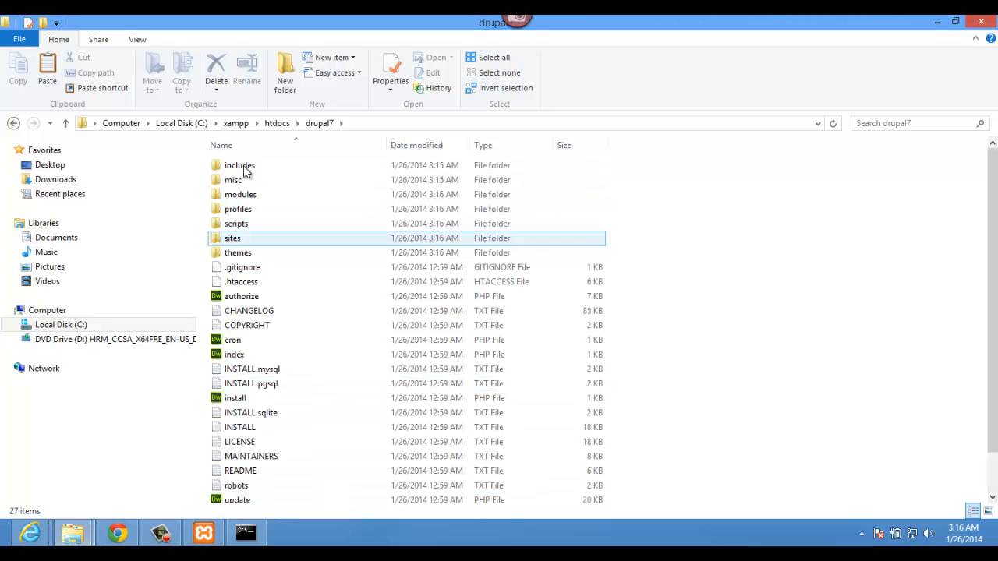
{"action": "double_click", "coordinate": [234, 238]}
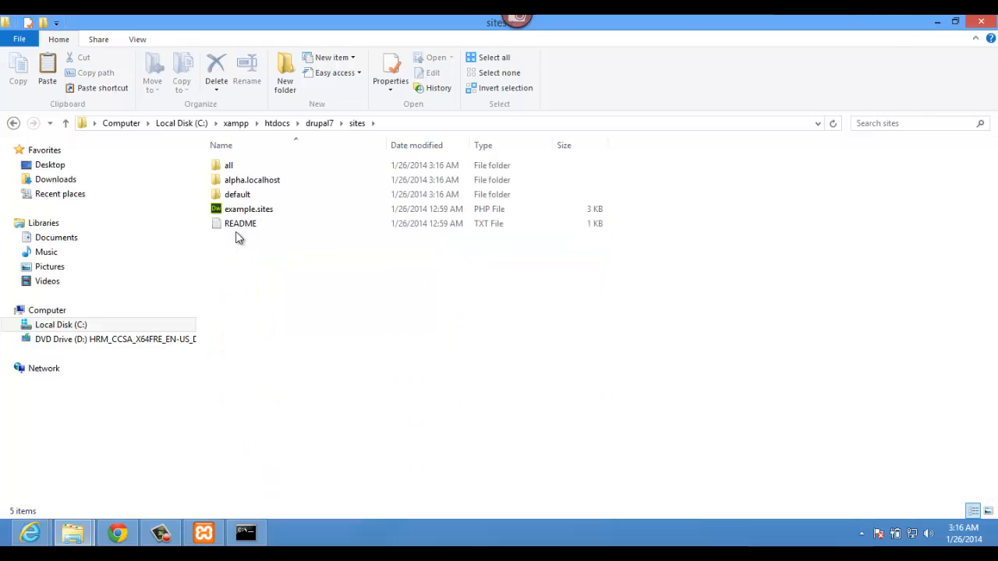
{"action": "double_click", "coordinate": [239, 195]}
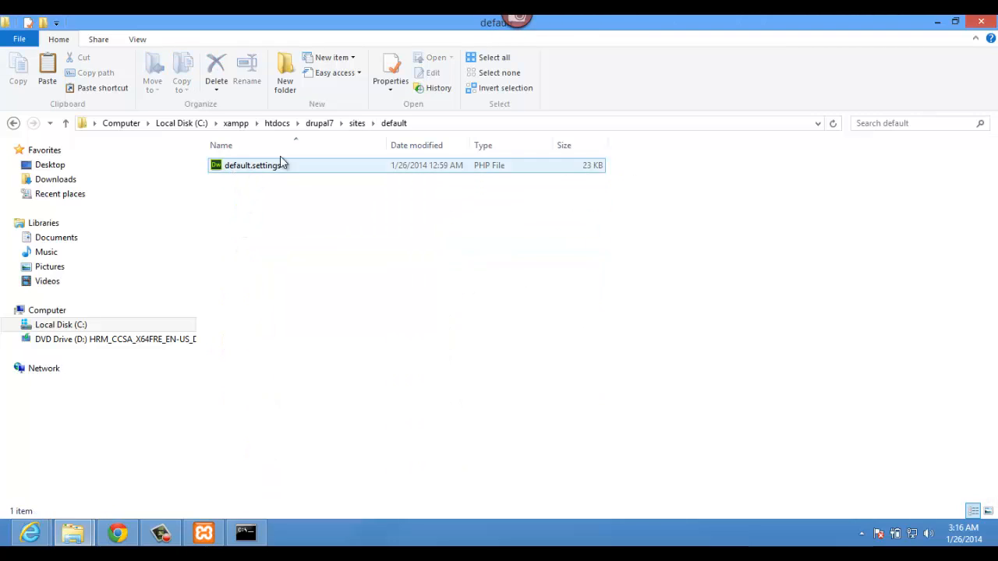
{"action": "left_click", "coordinate": [251, 170]}
{"action": "left_click", "coordinate": [355, 124]}
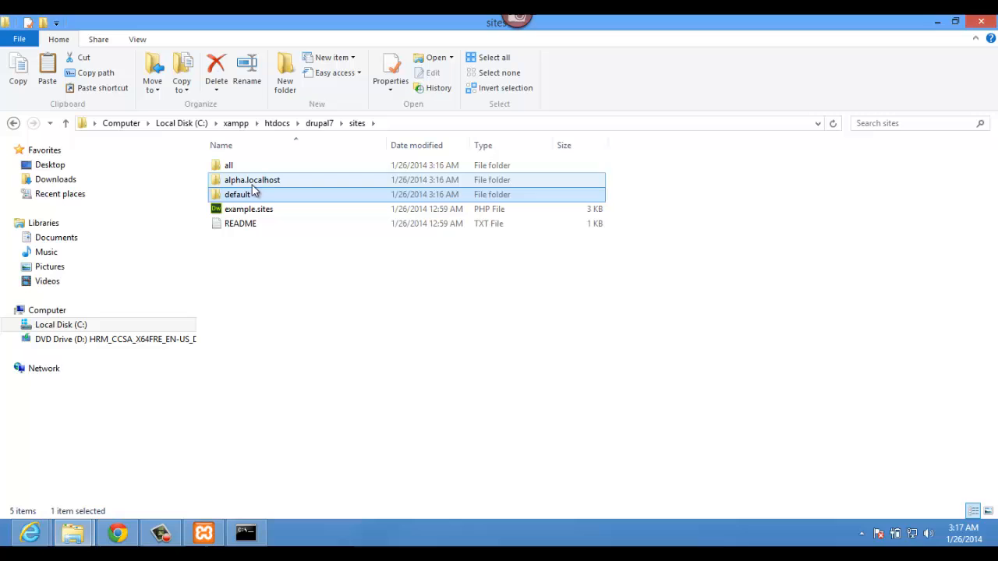
{"action": "left_click", "coordinate": [320, 123]}
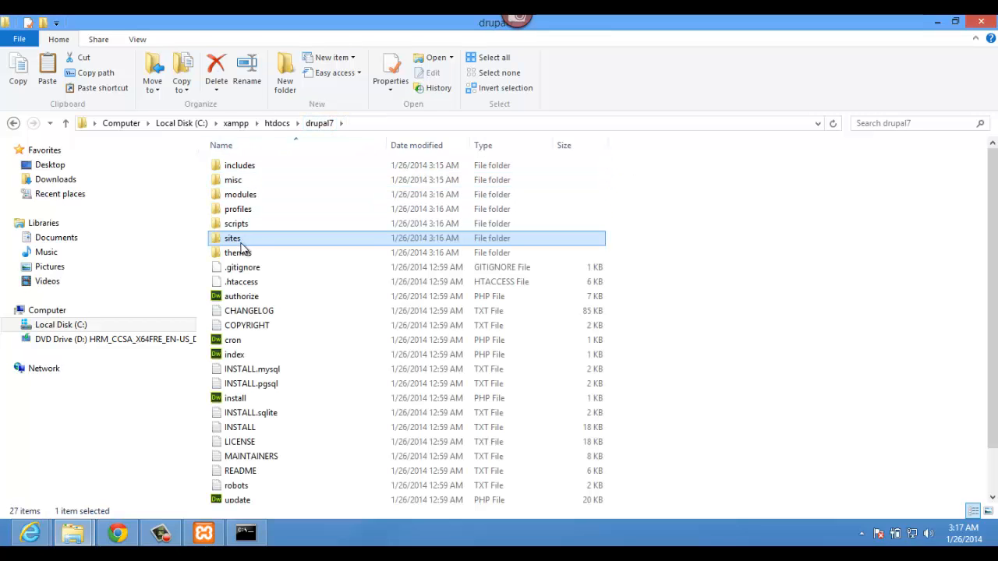
{"action": "left_click", "coordinate": [275, 125]}
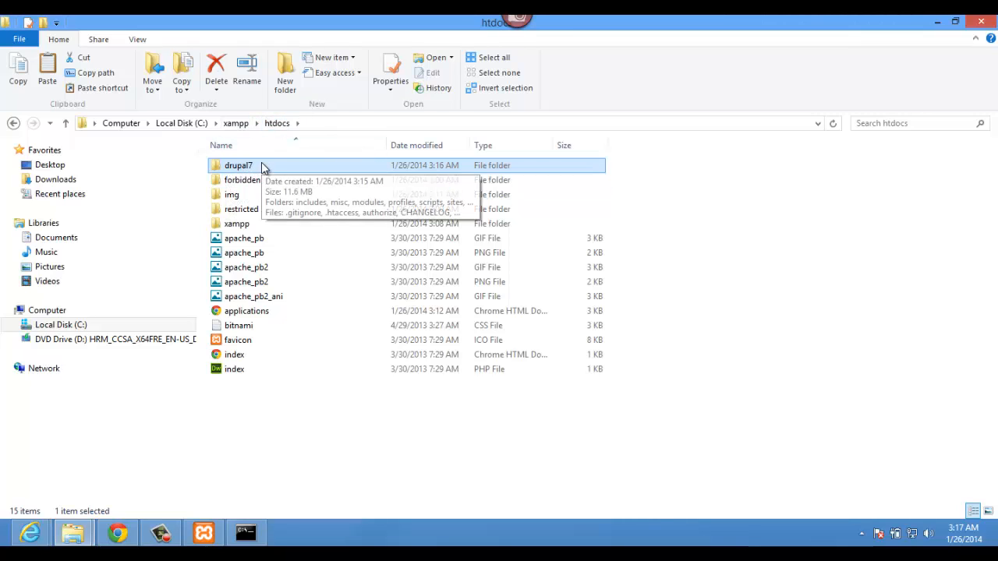
{"action": "left_click", "coordinate": [121, 535]}
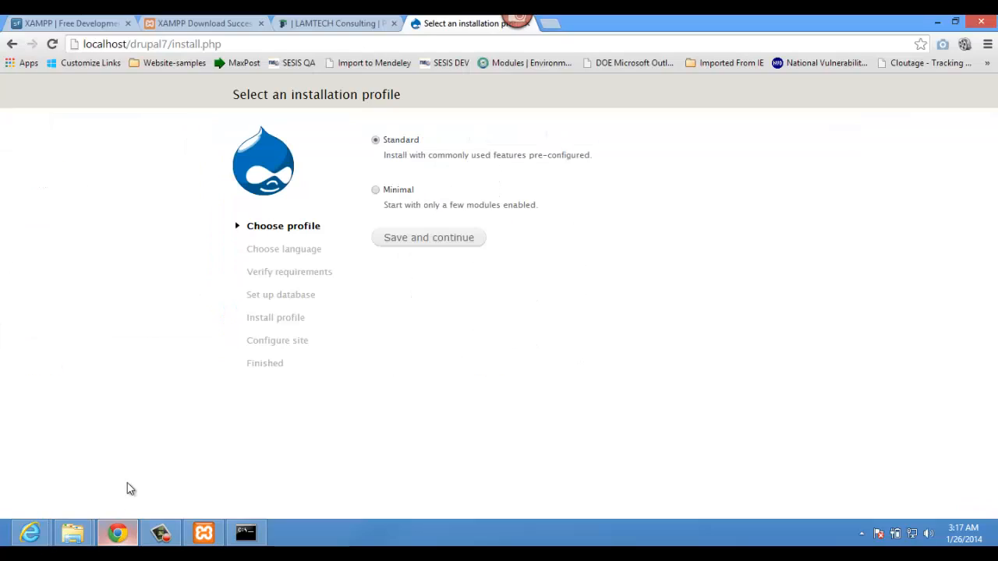
Step: Load localhost/drupal7/ by removing install.php from the installer address
{"action": "left_click", "coordinate": [226, 44]}
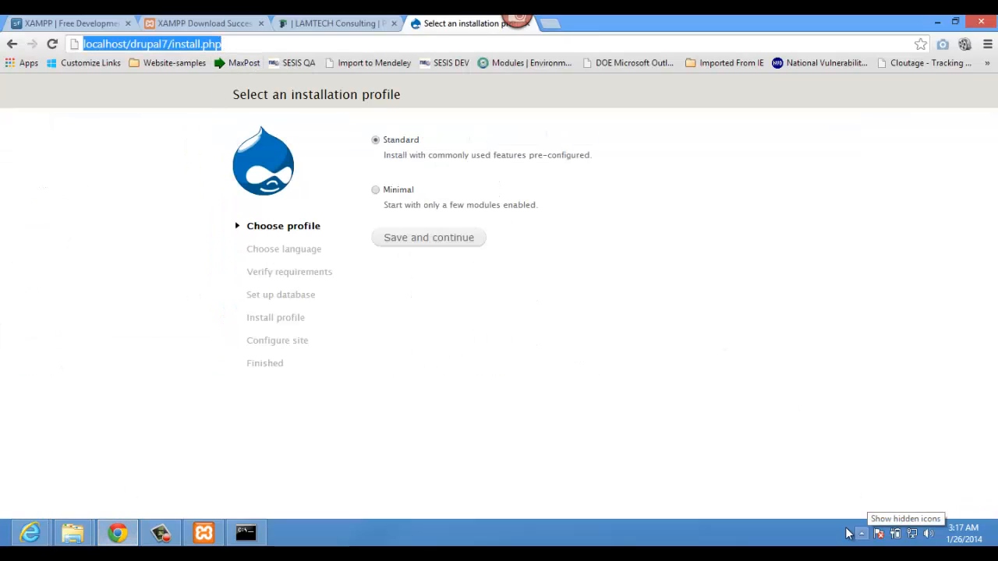
{"action": "left_click", "coordinate": [117, 44]}
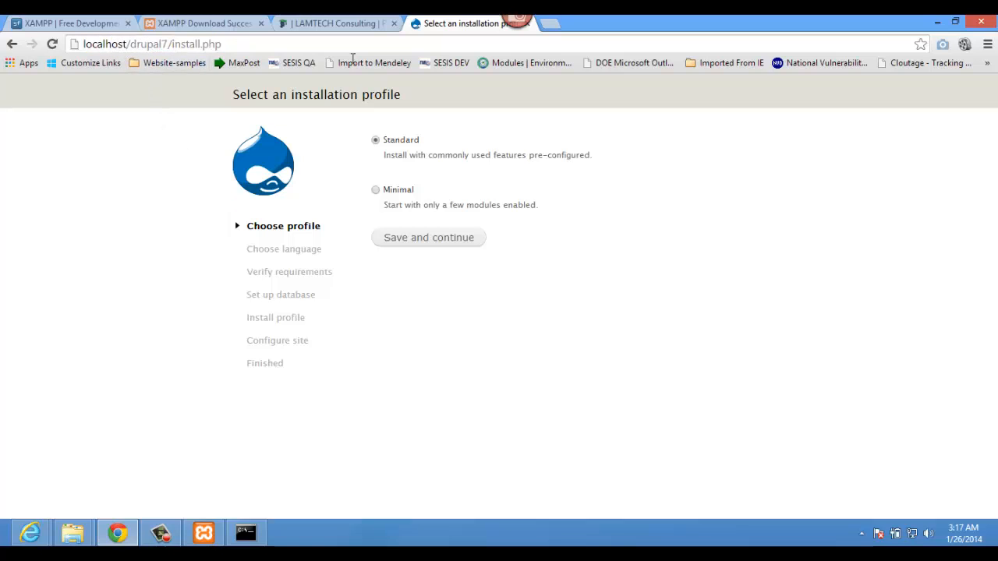
{"action": "key", "text": "BackSpace"}
{"action": "key", "text": "BackSpace"}
{"action": "key", "text": "BackSpace"}
{"action": "key", "text": "BackSpace"}
{"action": "key", "text": "BackSpace"}
{"action": "key", "text": "BackSpace"}
{"action": "key", "text": "BackSpace"}
{"action": "key", "text": "BackSpace"}
{"action": "key", "text": "BackSpace"}
{"action": "key", "text": "BackSpace"}
{"action": "key", "text": "BackSpace"}
{"action": "key", "text": "Return"}
Step: In a new tab, paste the installer address, change it to localhost/php, and pick phpmyadmin
{"action": "left_click", "coordinate": [234, 46]}
{"action": "key", "text": "ctrl+c"}
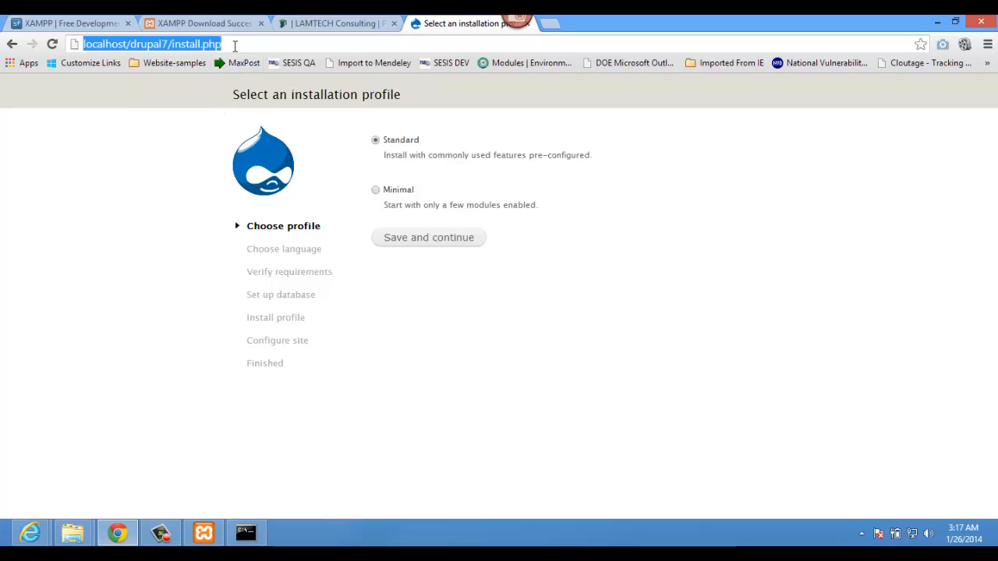
{"action": "left_click", "coordinate": [548, 24]}
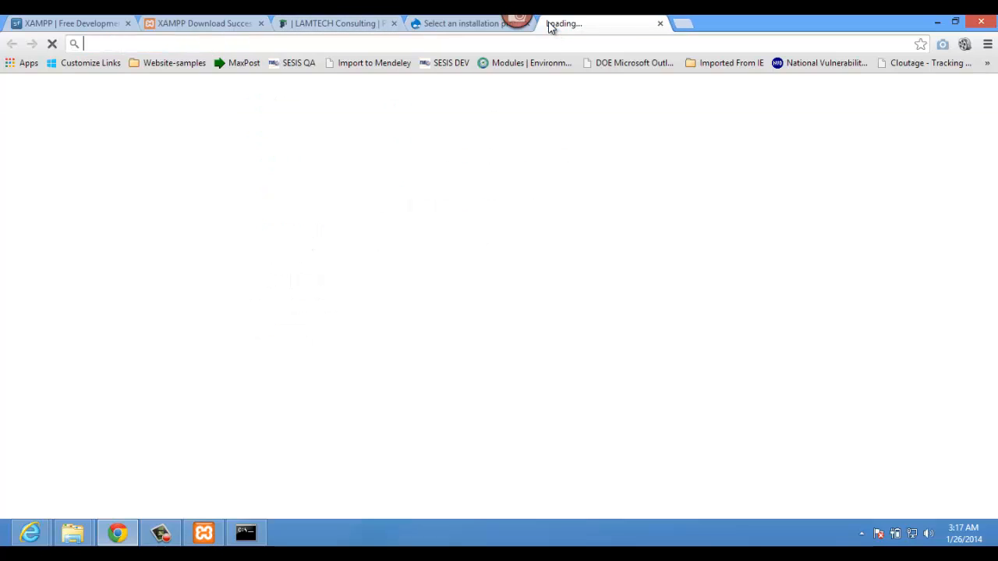
{"action": "key", "text": "ctrl+v"}
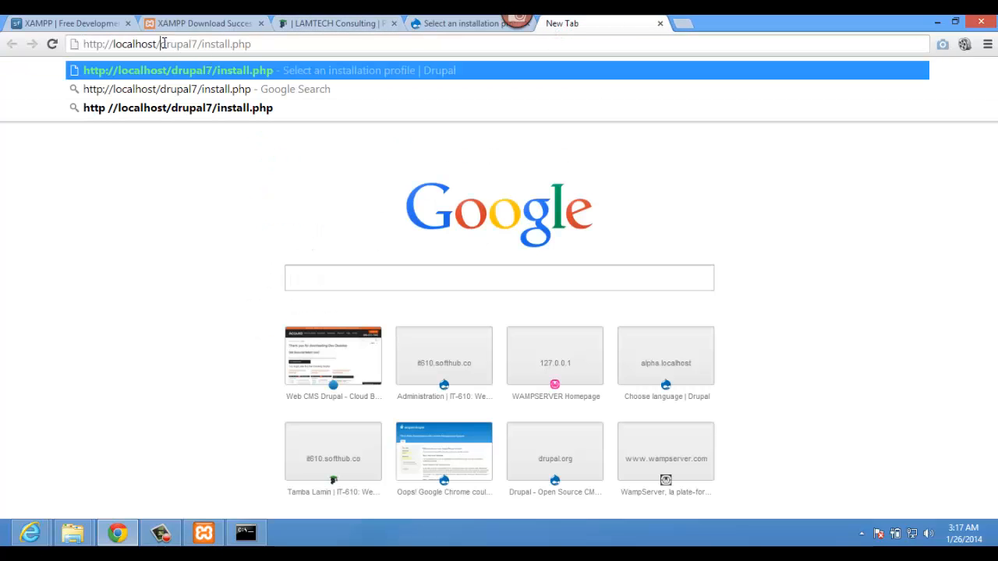
{"action": "left_click_drag", "start_coordinate": [161, 44], "coordinate": [495, 101]}
{"action": "type", "text": "php"}
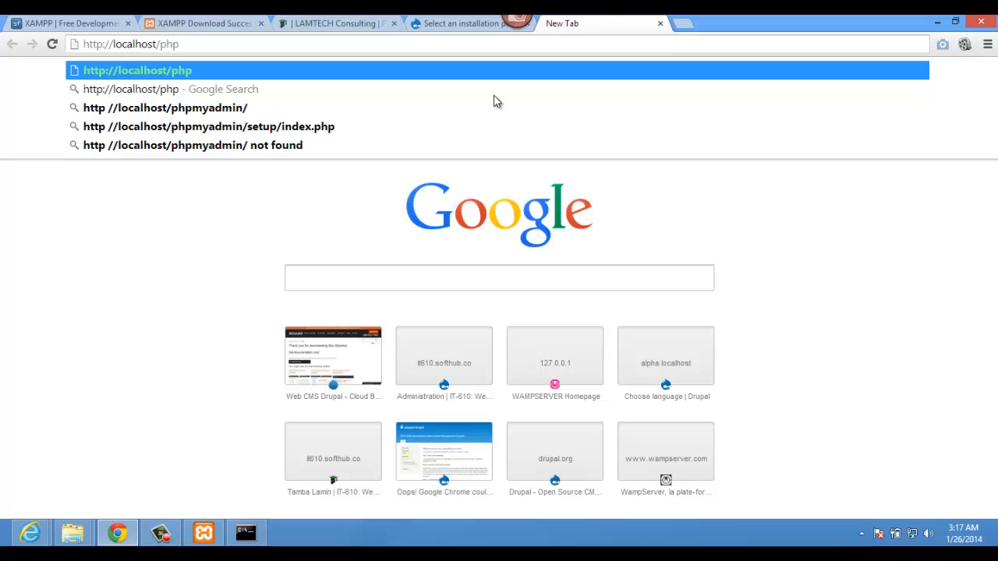
{"action": "left_click", "coordinate": [363, 111]}
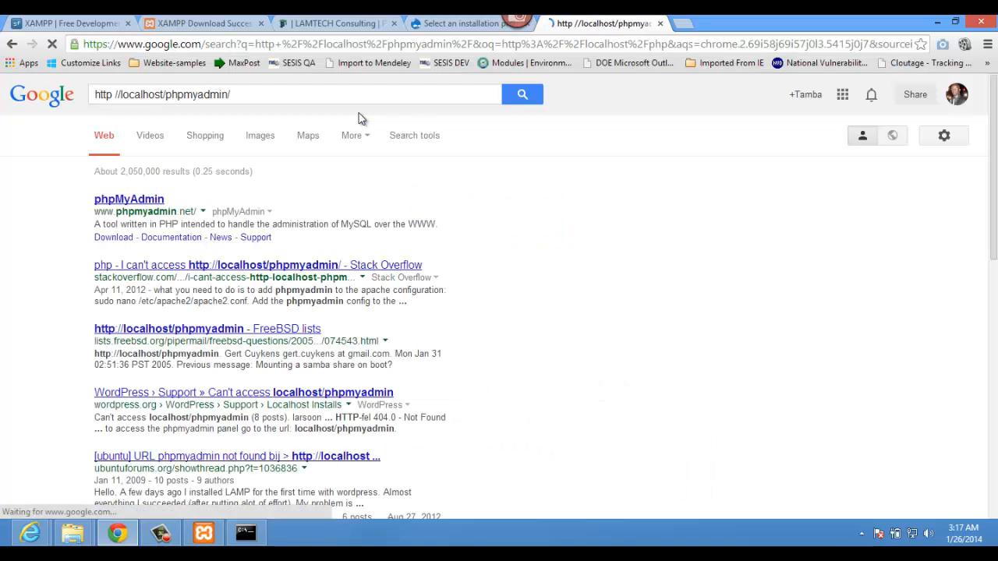
Step: Load localhost/phpmyadmin/ in the address bar, dropping the :8082 port
{"action": "left_click", "coordinate": [452, 46]}
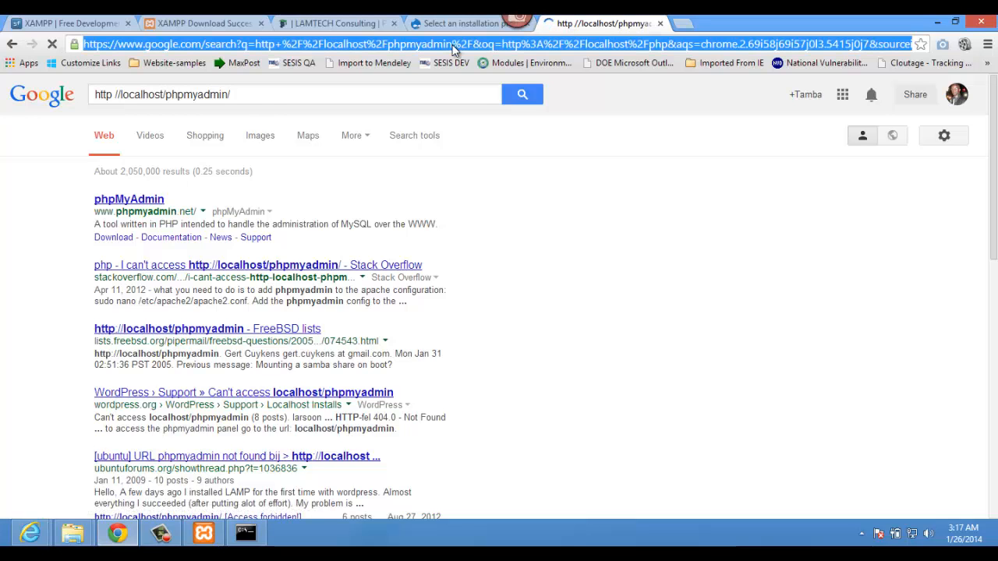
{"action": "type", "text": "localhost:8082"}
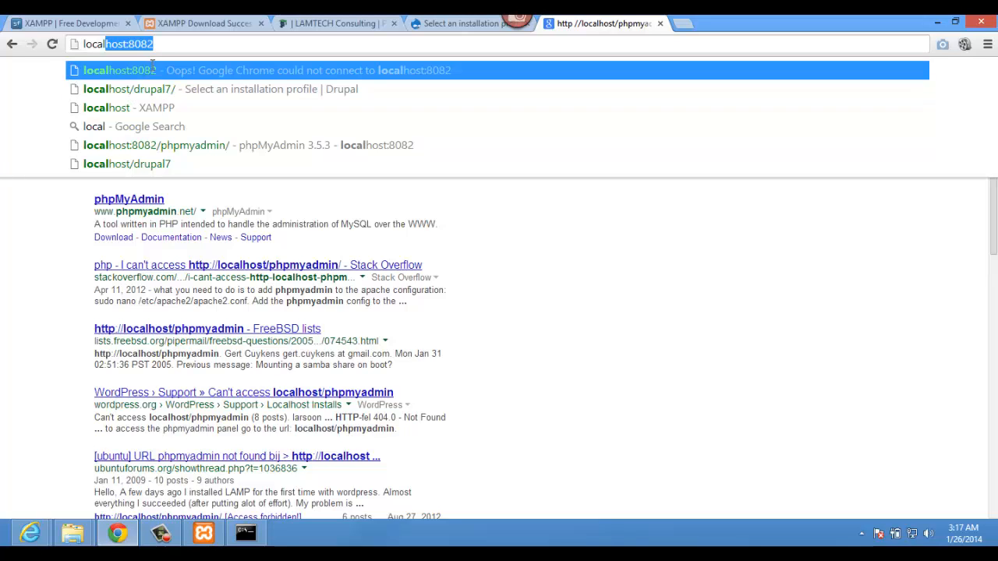
{"action": "left_click", "coordinate": [131, 43]}
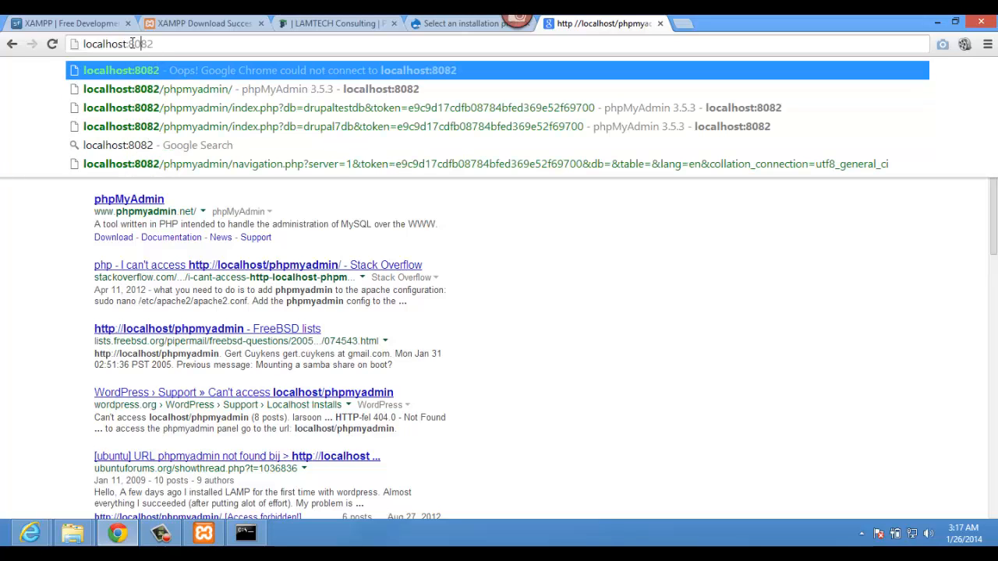
{"action": "key", "text": "BackSpace"}
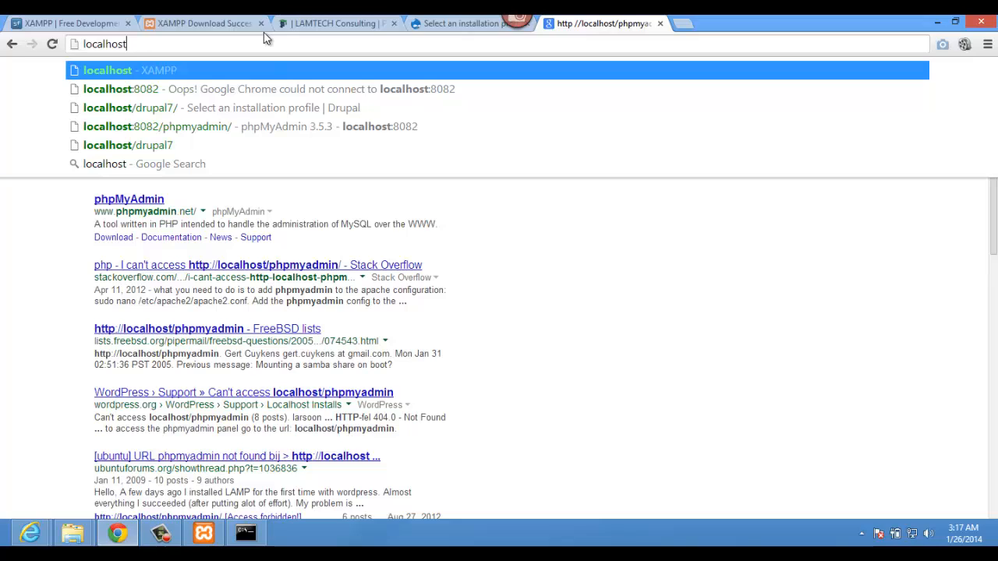
{"action": "type", "text": "/php"}
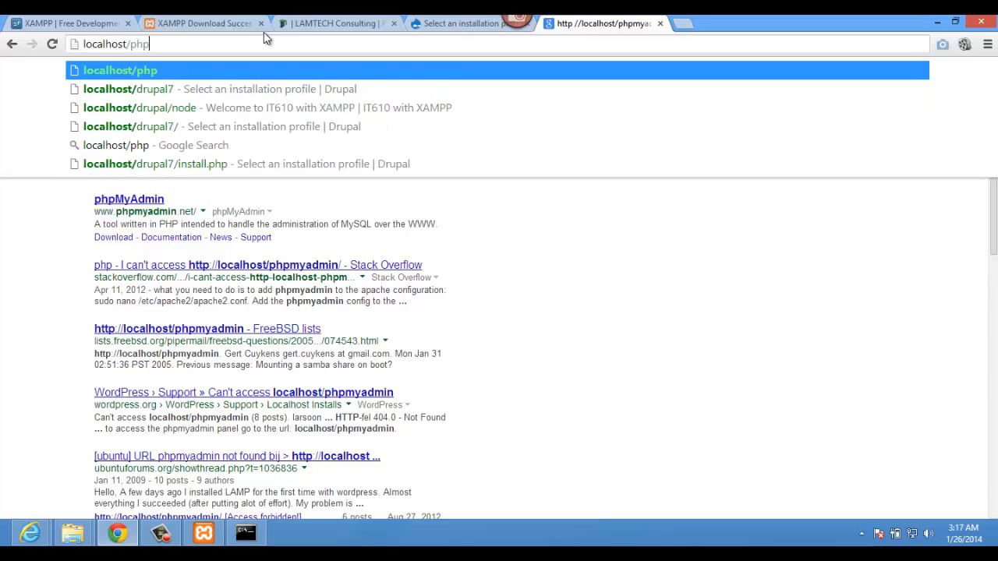
{"action": "type", "text": "myadmin/"}
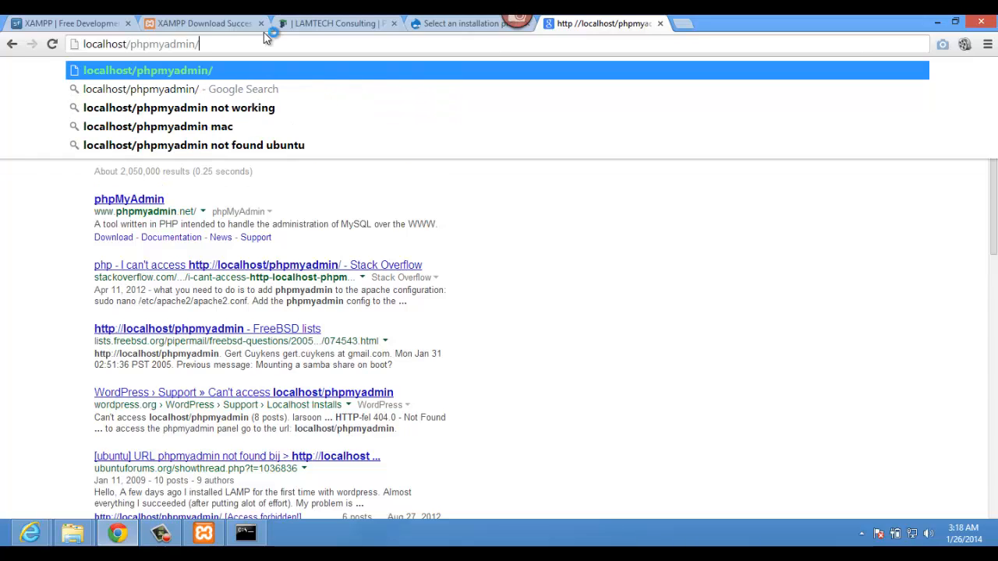
{"action": "key", "text": "Return"}
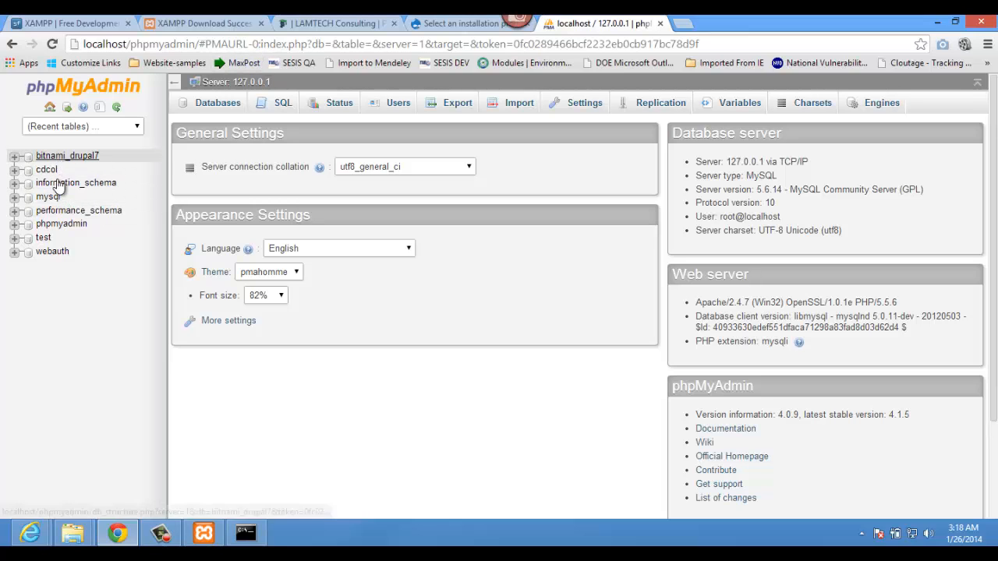
Step: Create the drupal7 database under Databases and return to the Drupal installer tab
{"action": "left_click", "coordinate": [212, 110]}
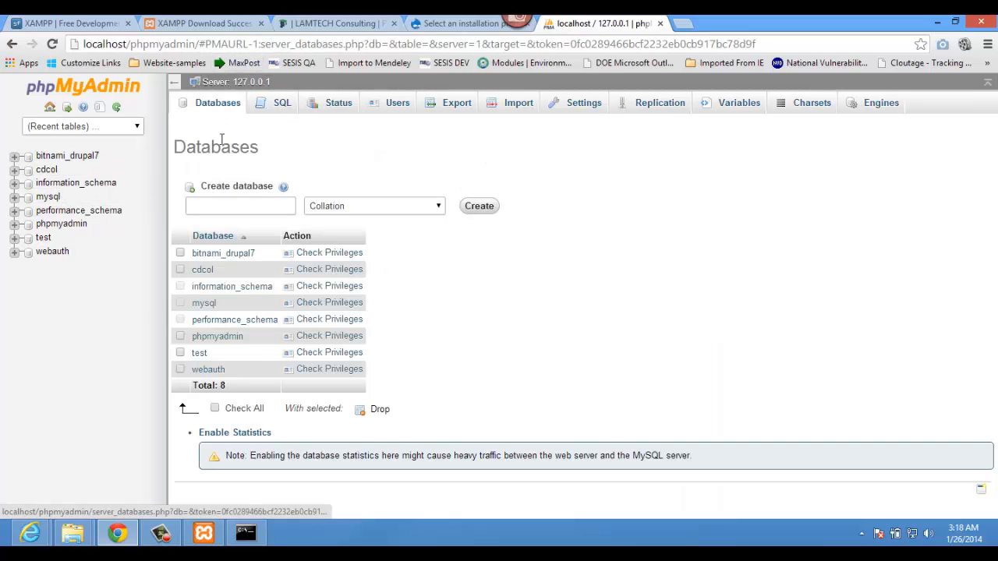
{"action": "left_click", "coordinate": [218, 204]}
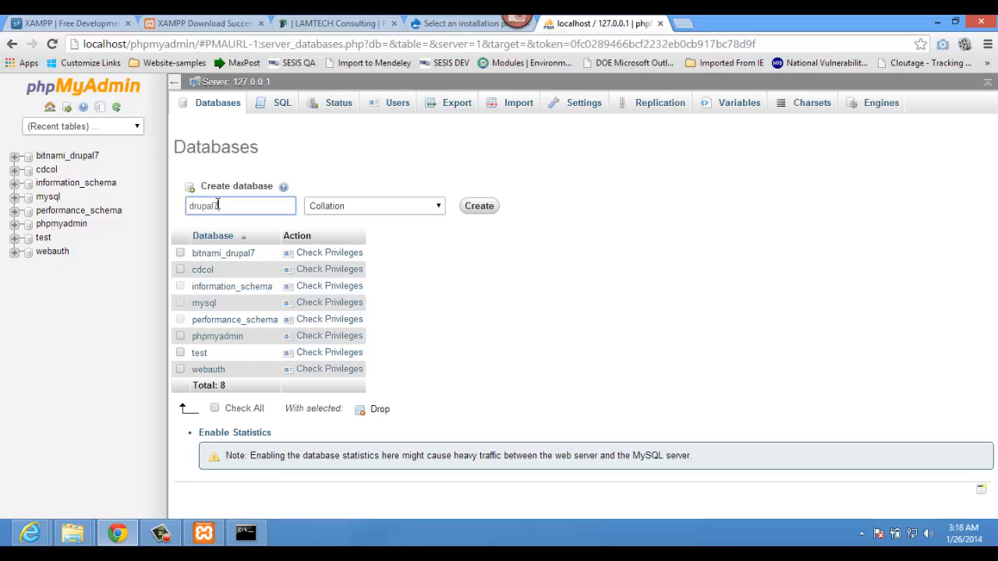
{"action": "left_click", "coordinate": [473, 208]}
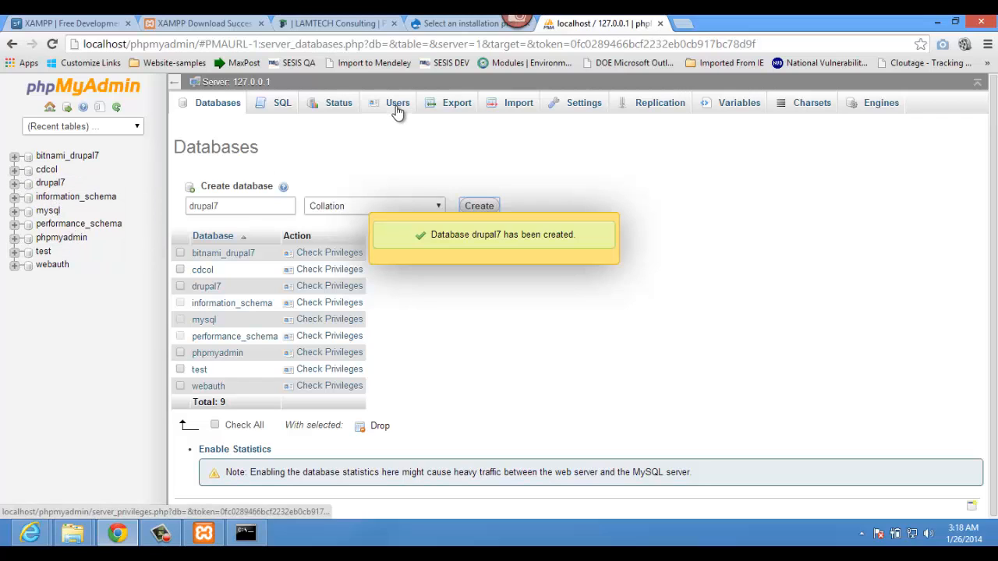
{"action": "left_click", "coordinate": [458, 23]}
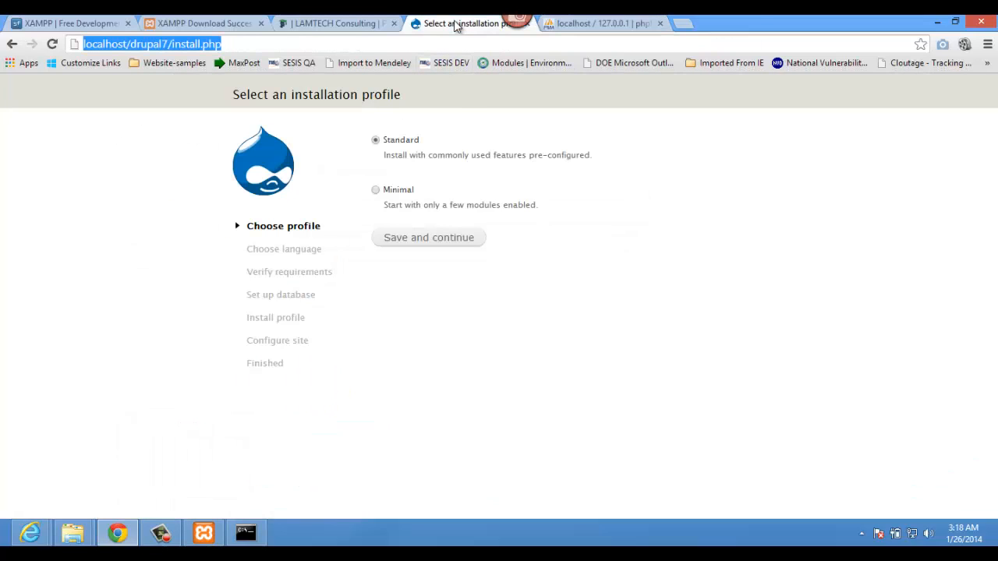
Step: Choose Standard profile and English, then submit database drupal7 with user root and no password
{"action": "left_click", "coordinate": [418, 239]}
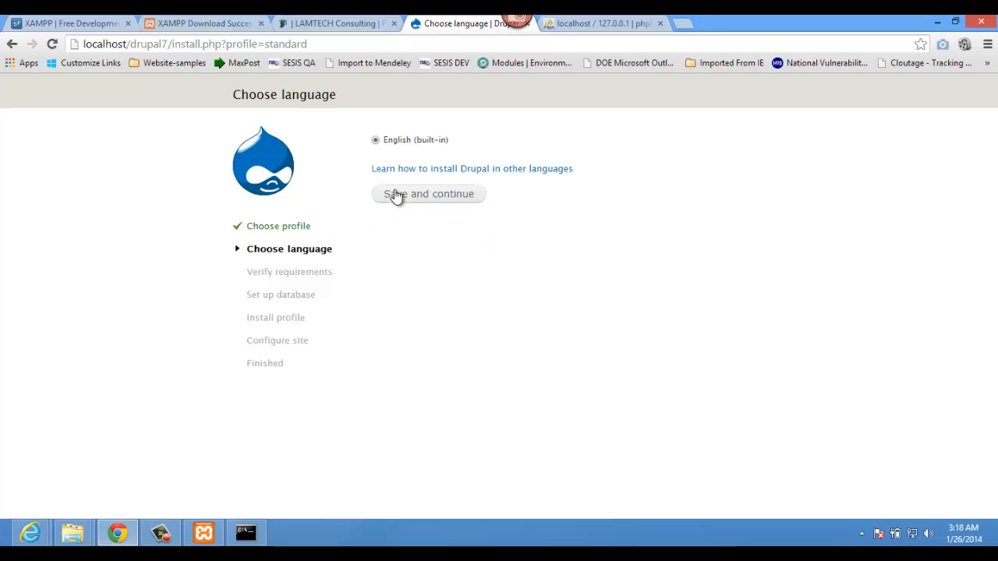
{"action": "left_click", "coordinate": [396, 196]}
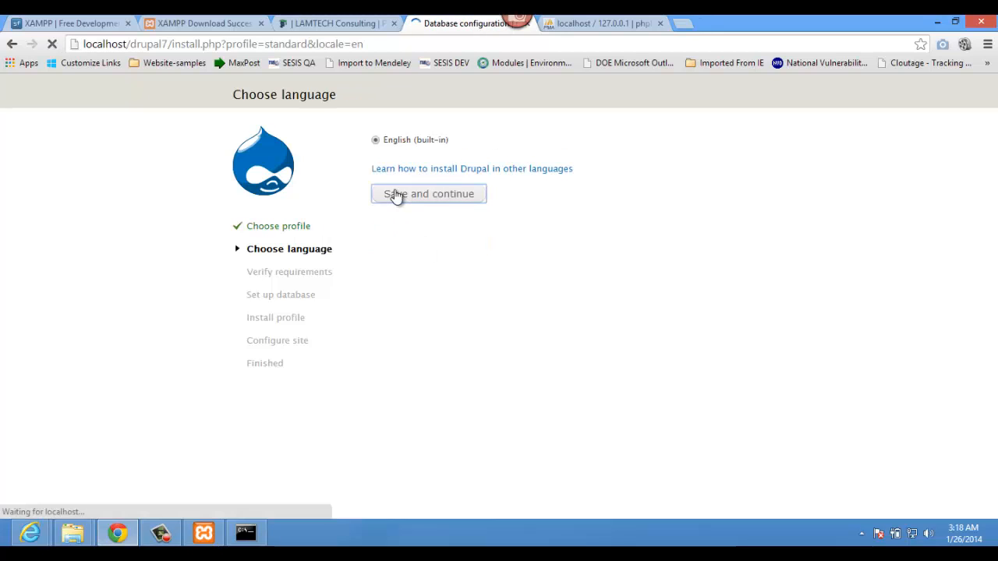
{"action": "left_click", "coordinate": [397, 237]}
{"action": "type", "text": "dr"}
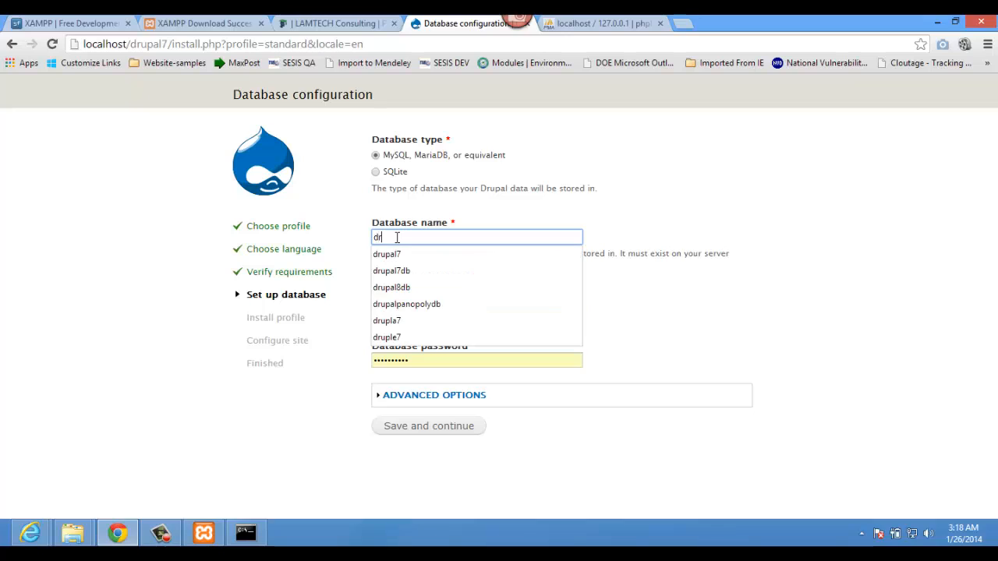
{"action": "type", "text": "upal"}
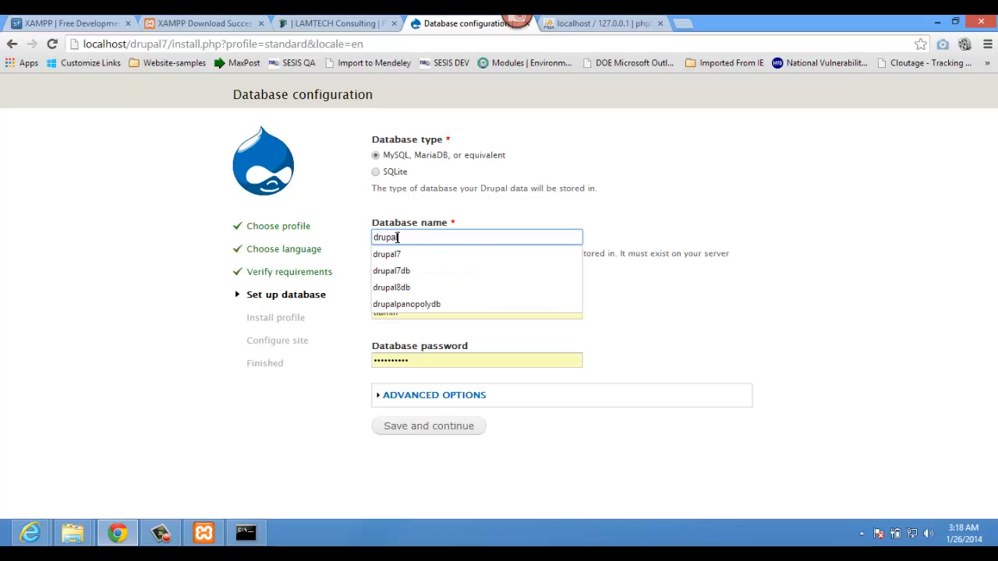
{"action": "type", "text": "7"}
{"action": "key", "text": "Tab"}
{"action": "type", "text": "ro"}
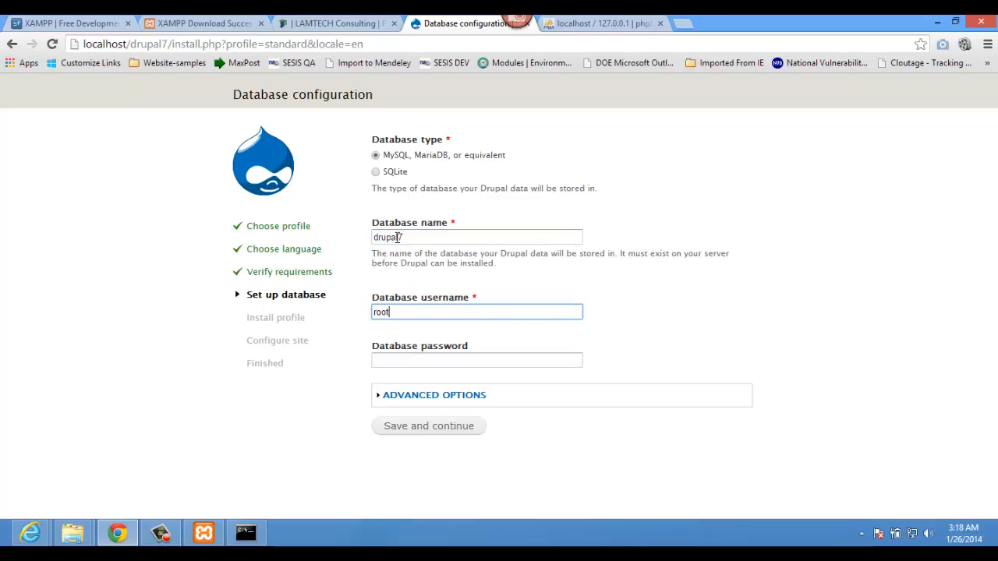
{"action": "key", "text": "Tab"}
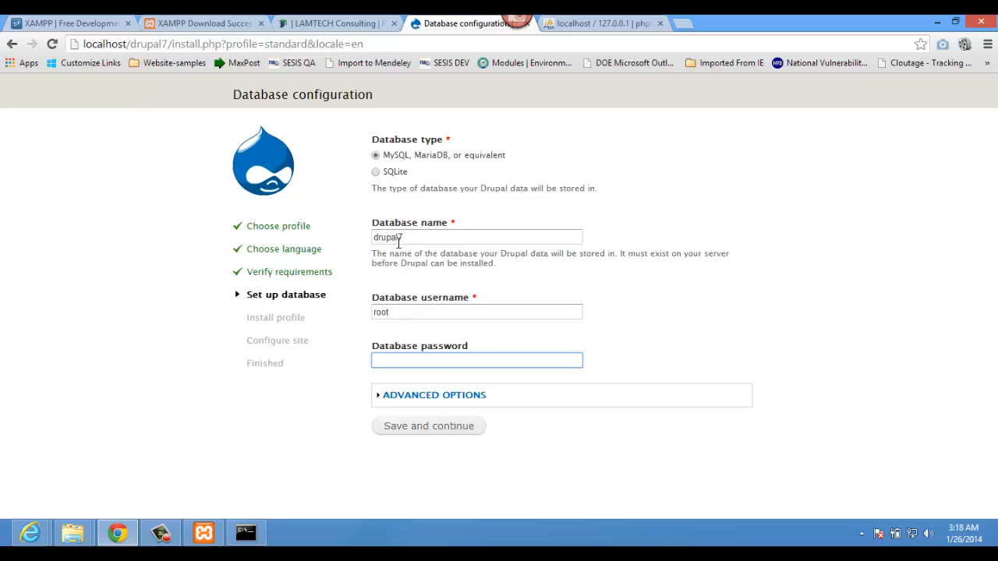
{"action": "left_click", "coordinate": [434, 428]}
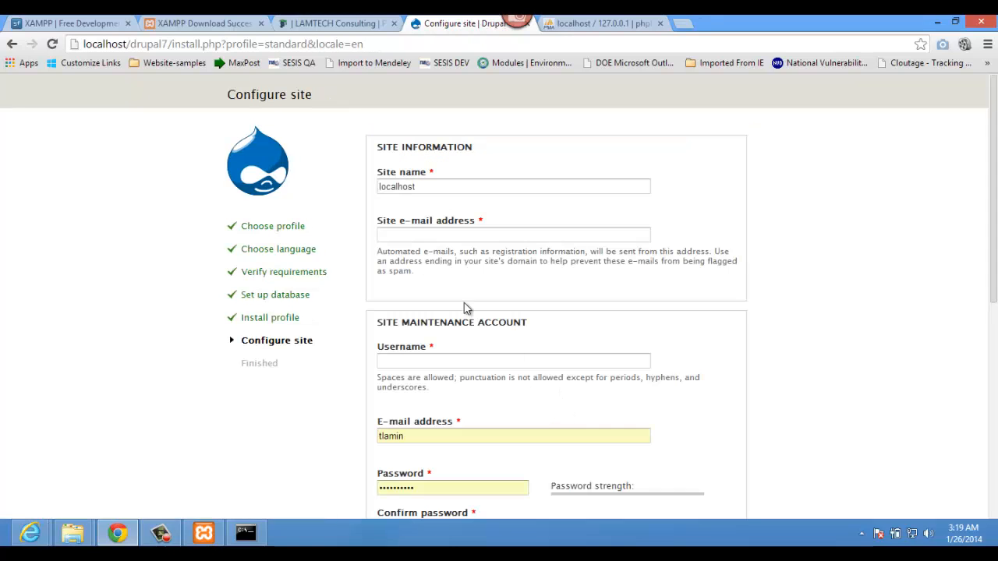
Step: Set the site name to 'Drupal the manual way with XAMPP' and pick the suggested site e-mail
{"action": "left_click", "coordinate": [424, 181]}
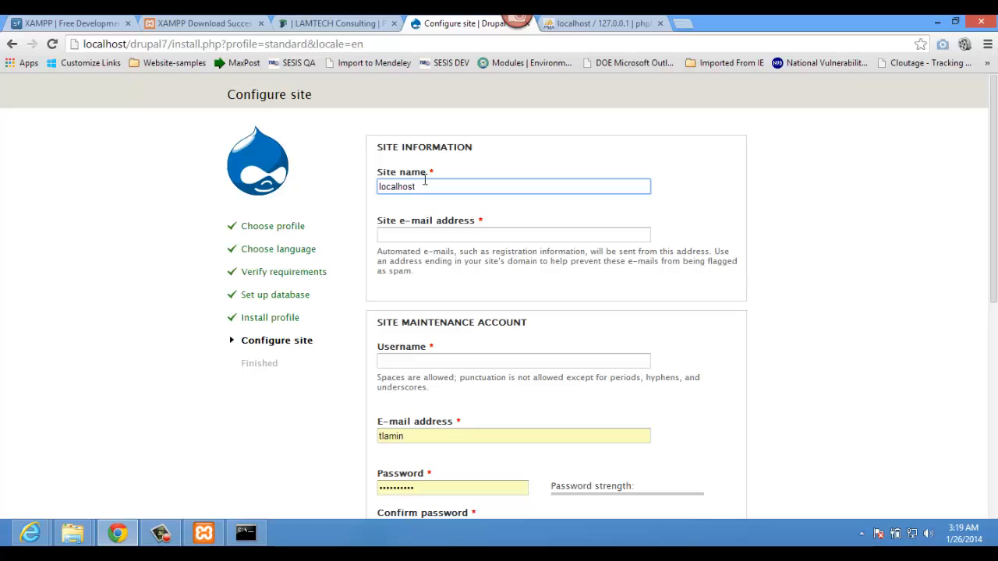
{"action": "key", "text": "ctrl+a"}
{"action": "type", "text": "Drupal the manual way"}
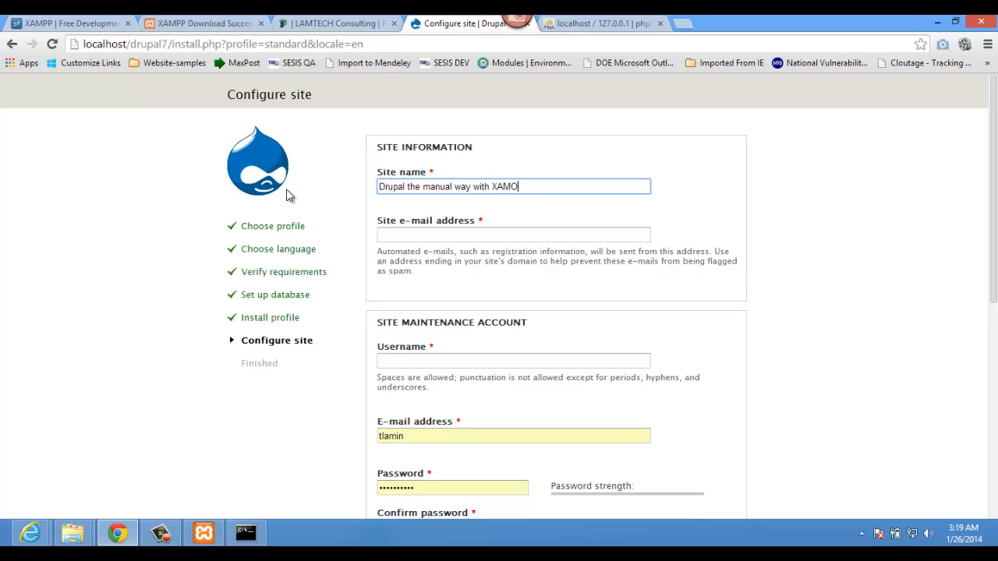
{"action": "key", "text": "Tab"}
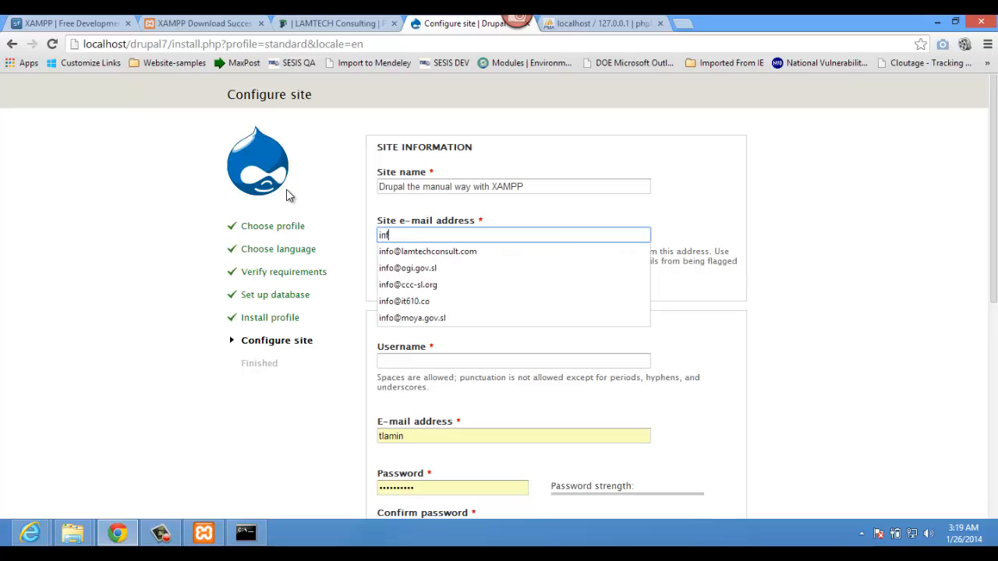
{"action": "left_click", "coordinate": [382, 251]}
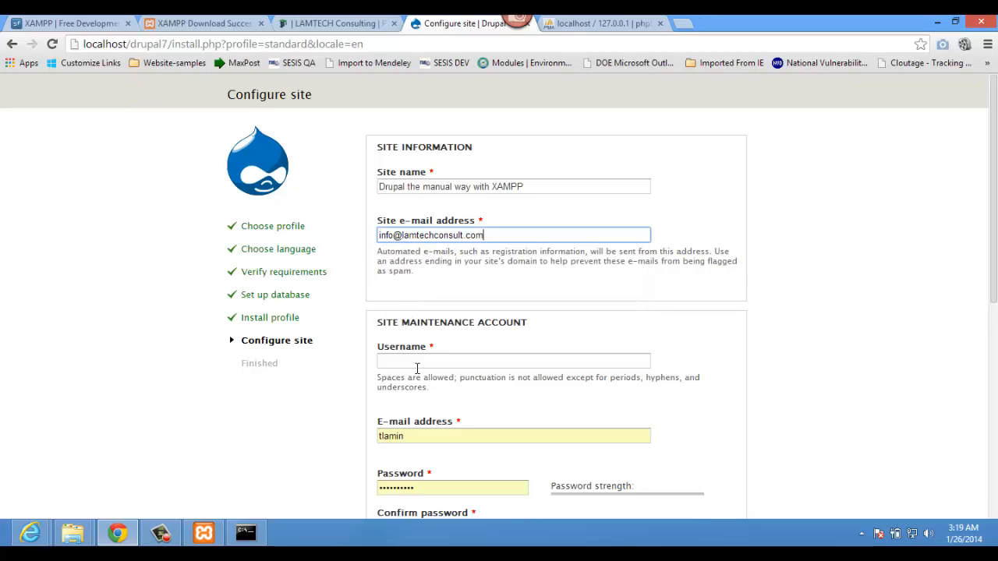
Step: Fill in the admin account username, e-mail, password and password confirmation
{"action": "left_click", "coordinate": [415, 361]}
{"action": "type", "text": "tlamin"}
{"action": "key", "text": "Tab"}
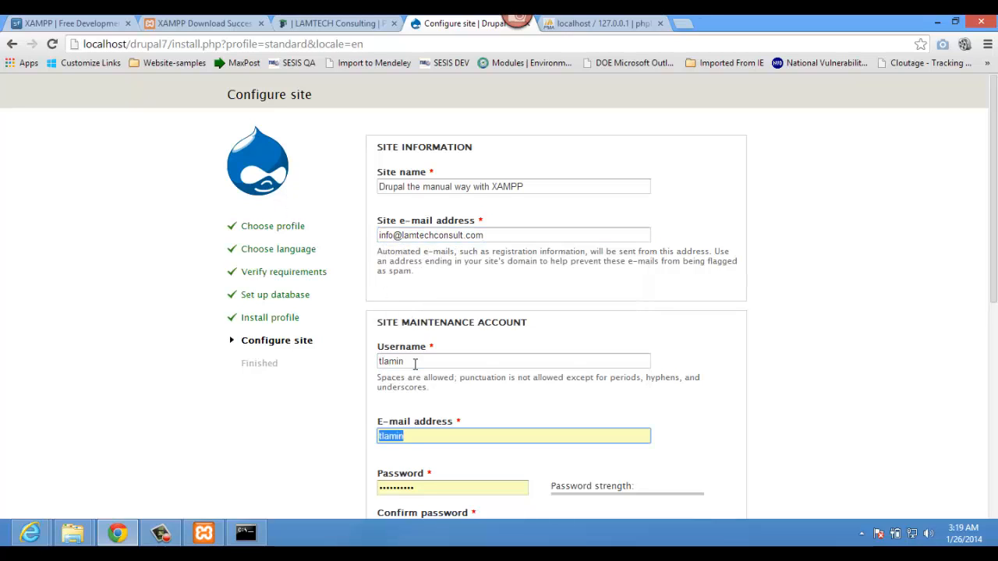
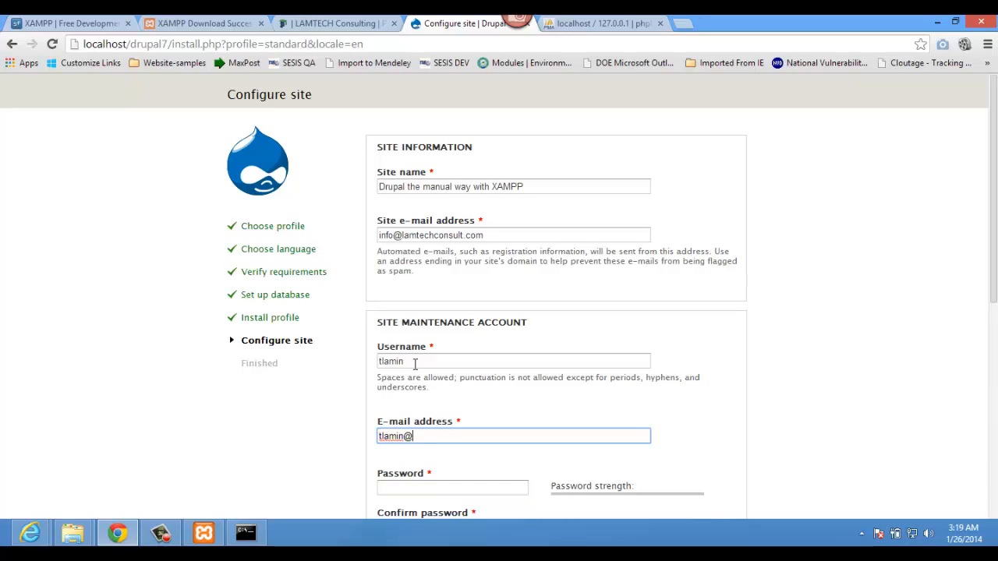
{"action": "key", "text": "Tab"}
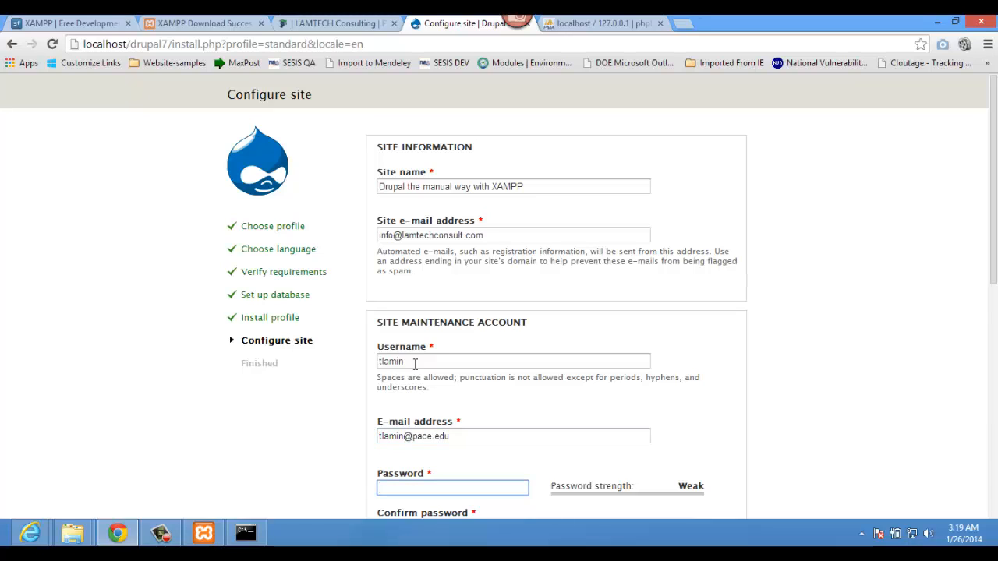
{"action": "type", "text": "•••••••••••"}
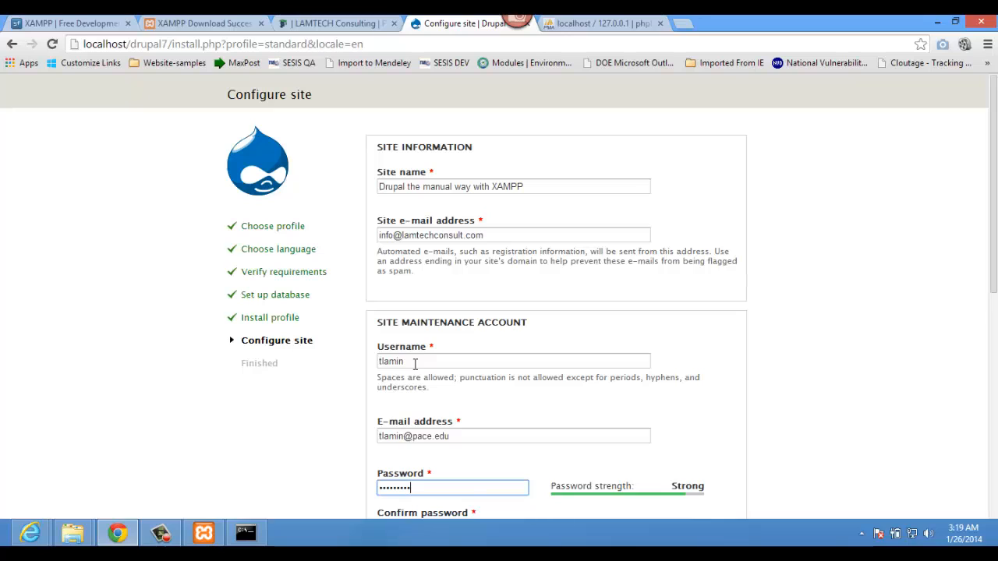
{"action": "key", "text": "Tab"}
{"action": "type", "text": "••••••"}
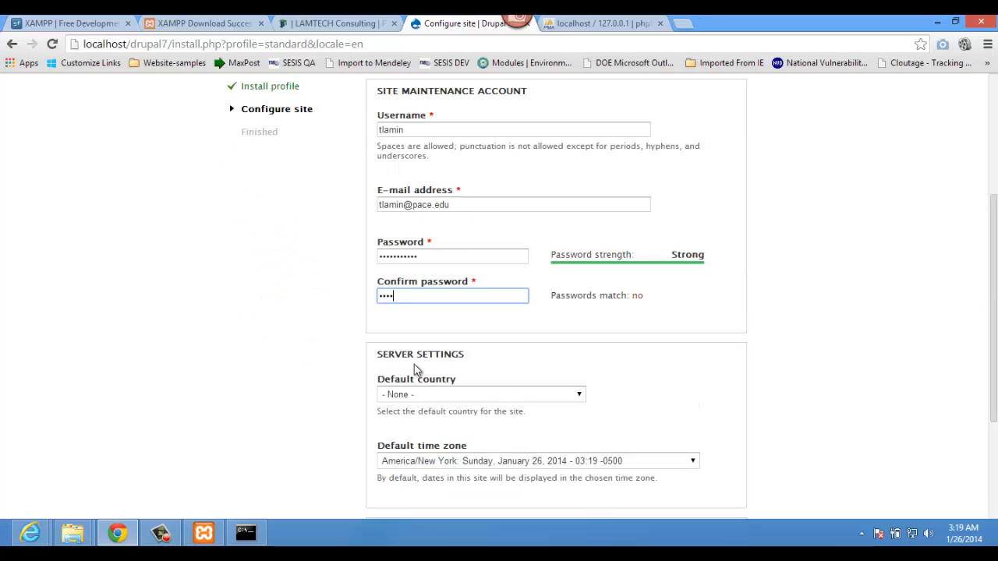
{"action": "type", "text": "•••••"}
Step: Choose United States as the default country and submit the site configuration
{"action": "left_click", "coordinate": [431, 394]}
{"action": "key", "text": "s"}
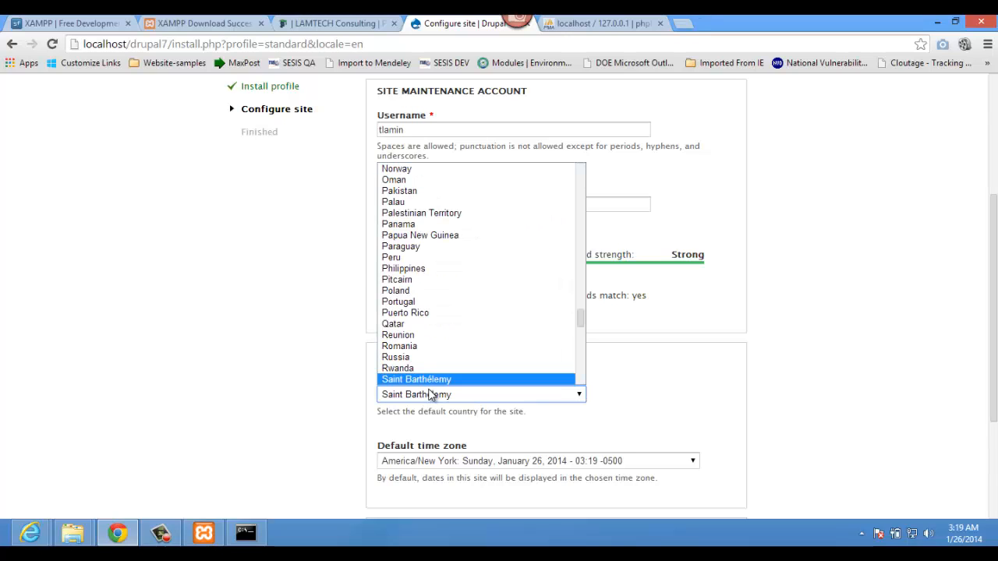
{"action": "key", "text": "u"}
{"action": "key", "text": "u"}
{"action": "key", "text": "u"}
{"action": "key", "text": "u"}
{"action": "key", "text": "u"}
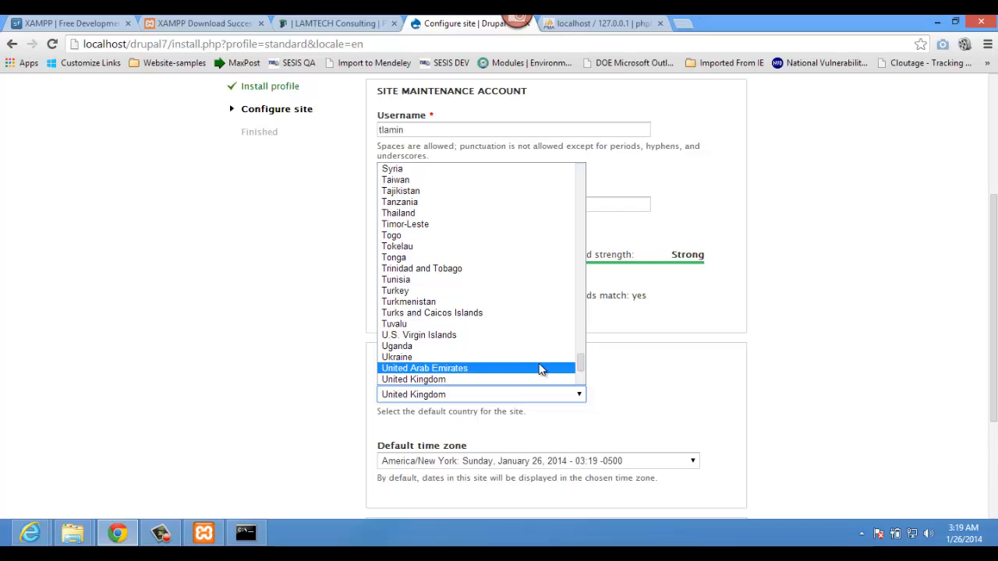
{"action": "key", "text": "u"}
{"action": "key", "text": "u"}
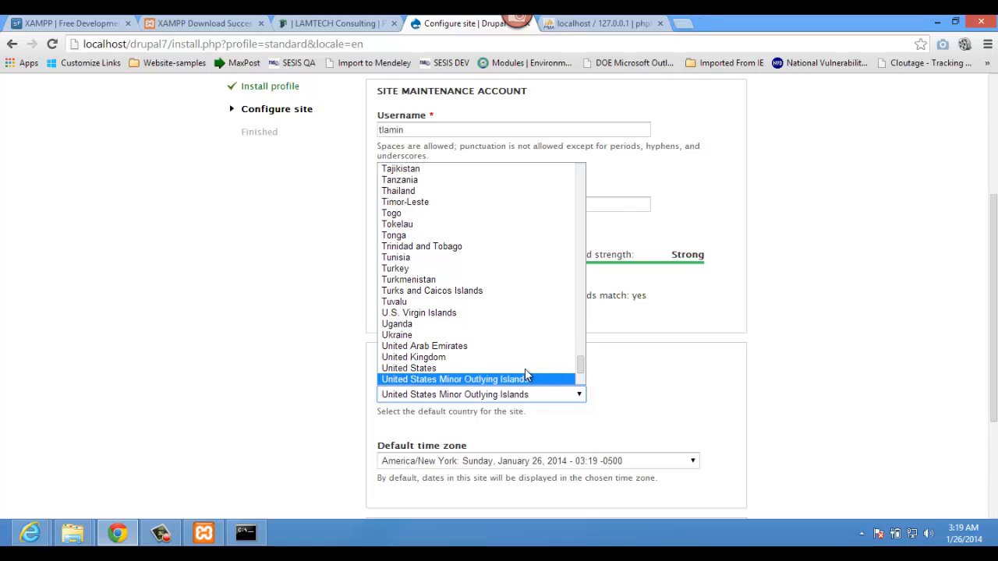
{"action": "left_click", "coordinate": [507, 370]}
{"action": "scroll", "coordinate": [356, 470], "scroll_direction": "down", "scroll_amount": 2}
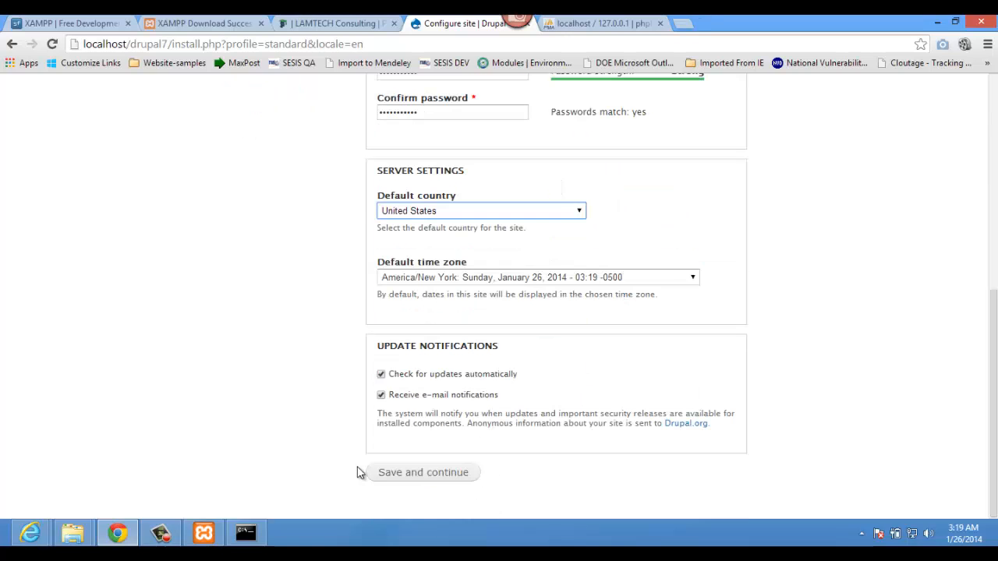
{"action": "left_click", "coordinate": [414, 477]}
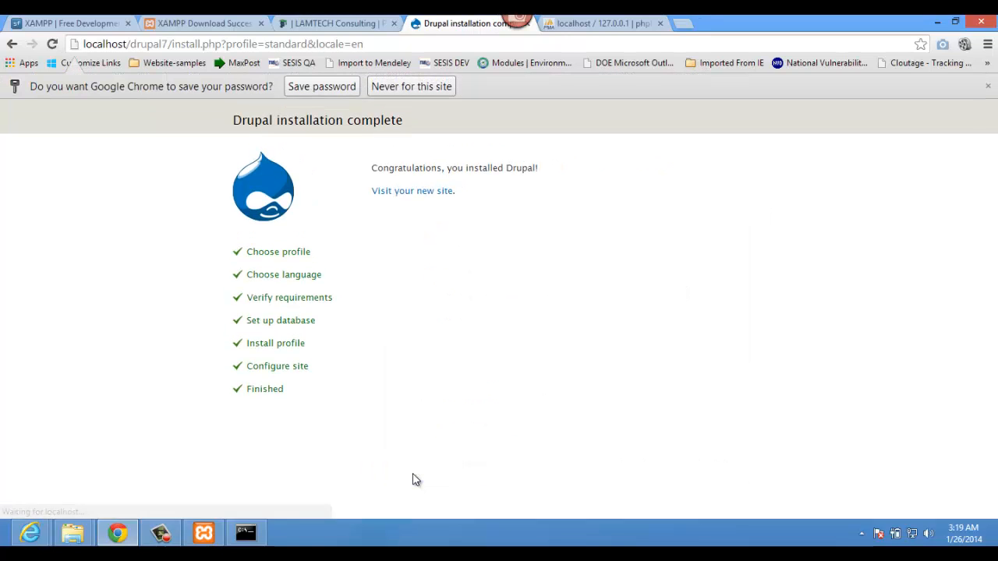
Step: Visit the new drupal7 site, then switch to the older 'IT610 with XAMPP' site at localhost/drupal/
{"action": "left_click", "coordinate": [409, 192]}
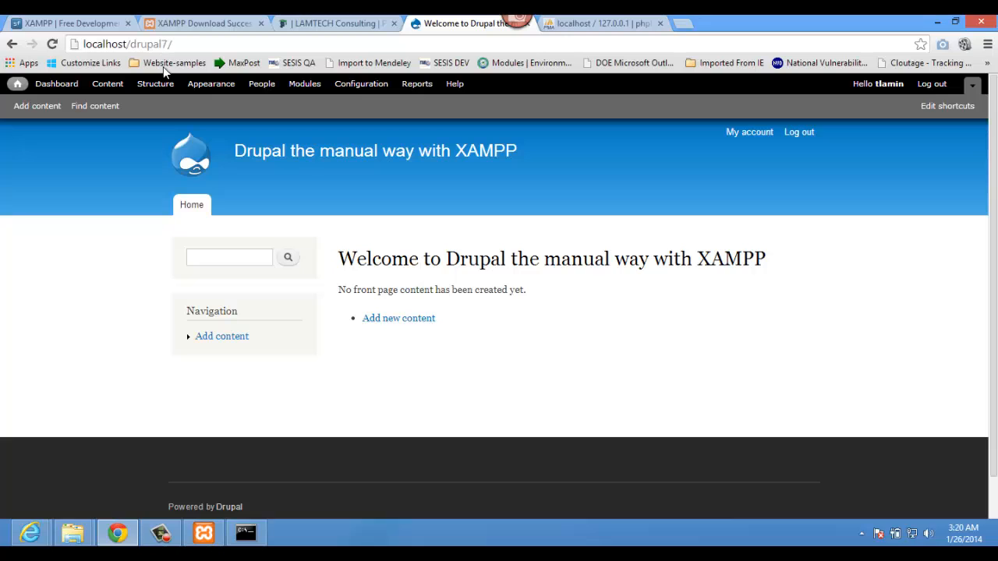
{"action": "left_click_drag", "start_coordinate": [163, 43], "coordinate": [226, 43]}
{"action": "type", "text": "/"}
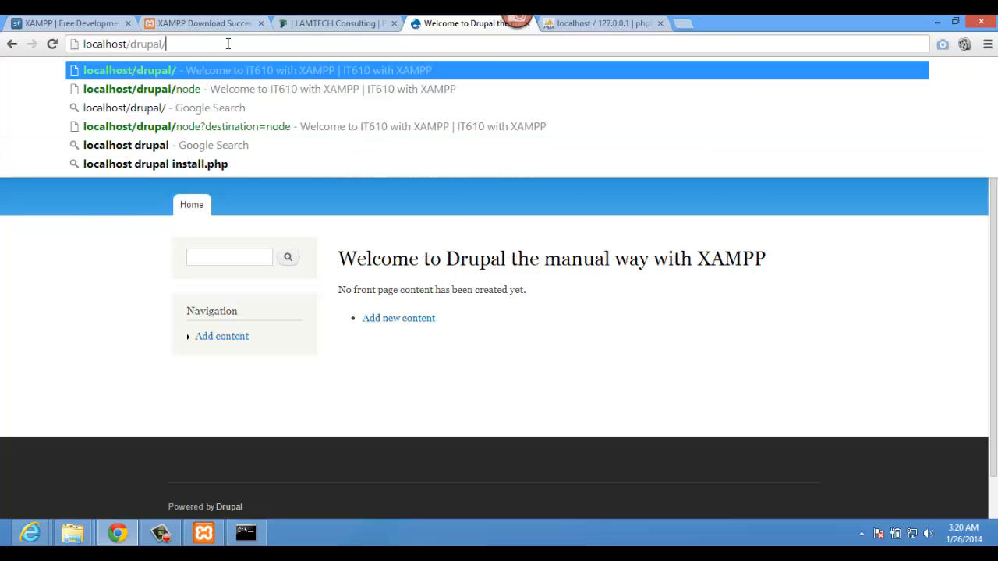
{"action": "key", "text": "Return"}
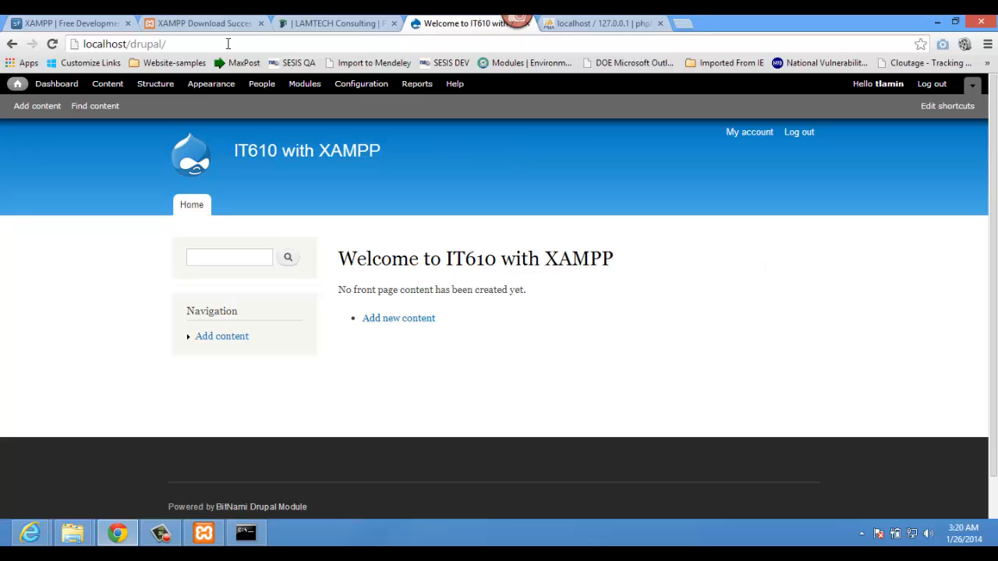